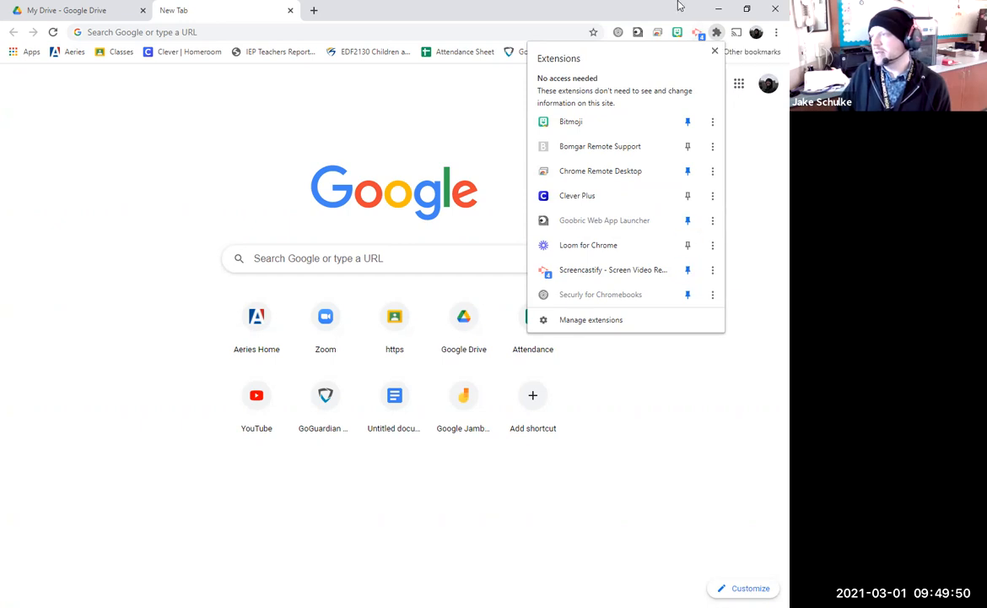
Step: Open the Screencastify recorder in place of the extensions list and set the recording mode to Webcam Only
{"action": "left_click", "coordinate": [680, 5]}
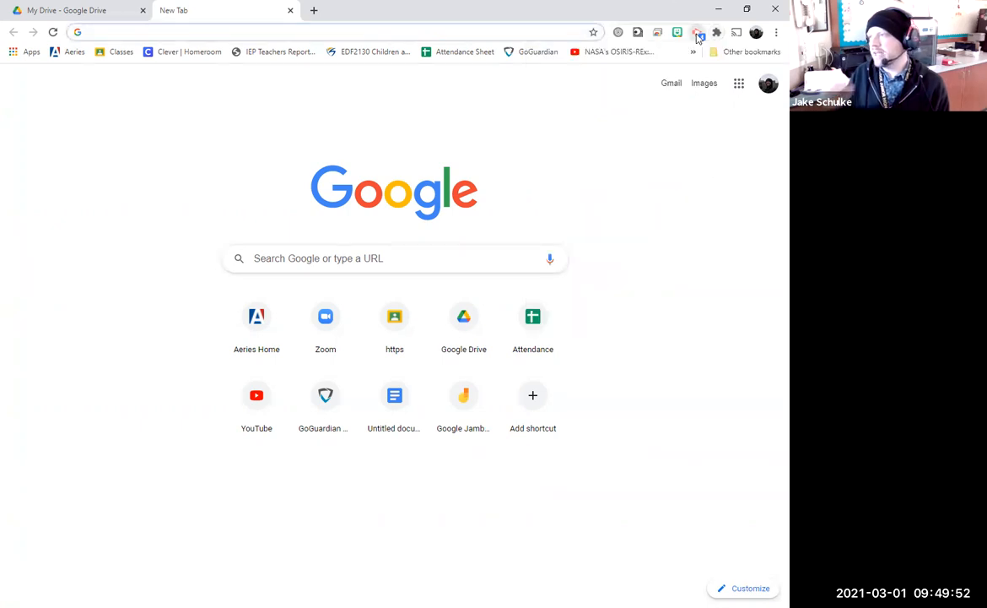
{"action": "left_click", "coordinate": [698, 36]}
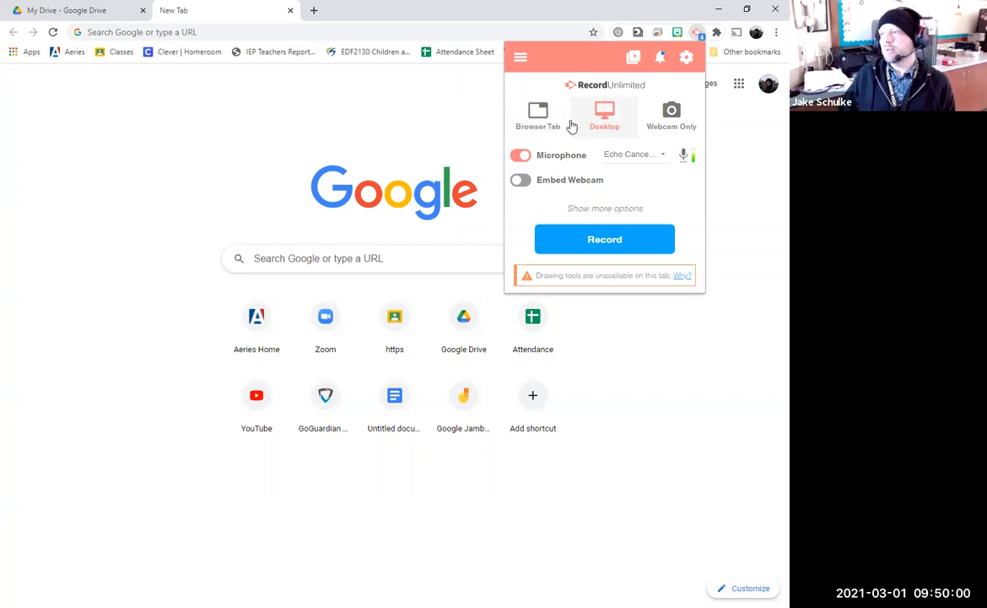
{"action": "left_click", "coordinate": [534, 129]}
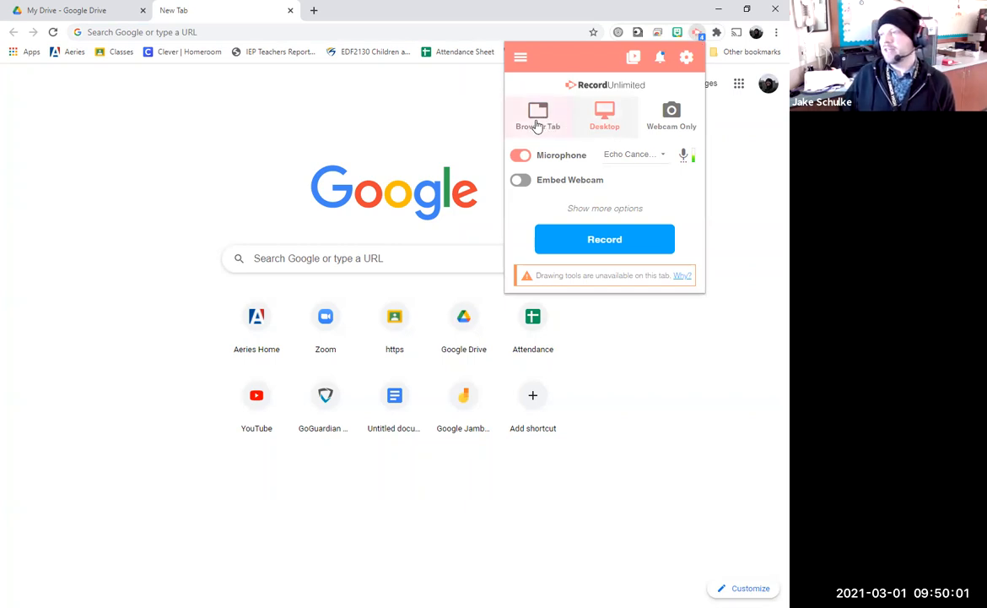
{"action": "left_click", "coordinate": [611, 116]}
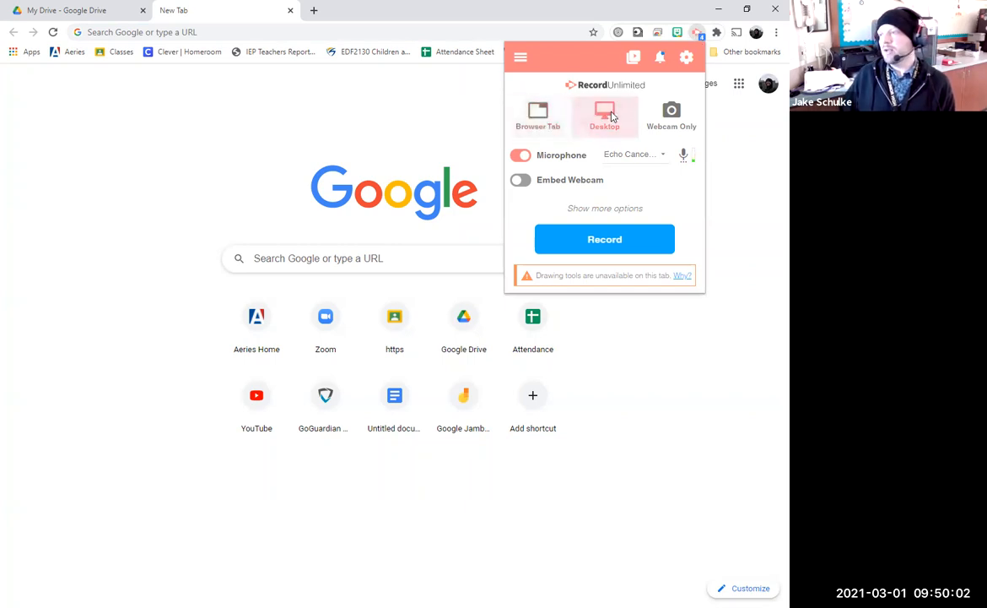
{"action": "left_click", "coordinate": [669, 120]}
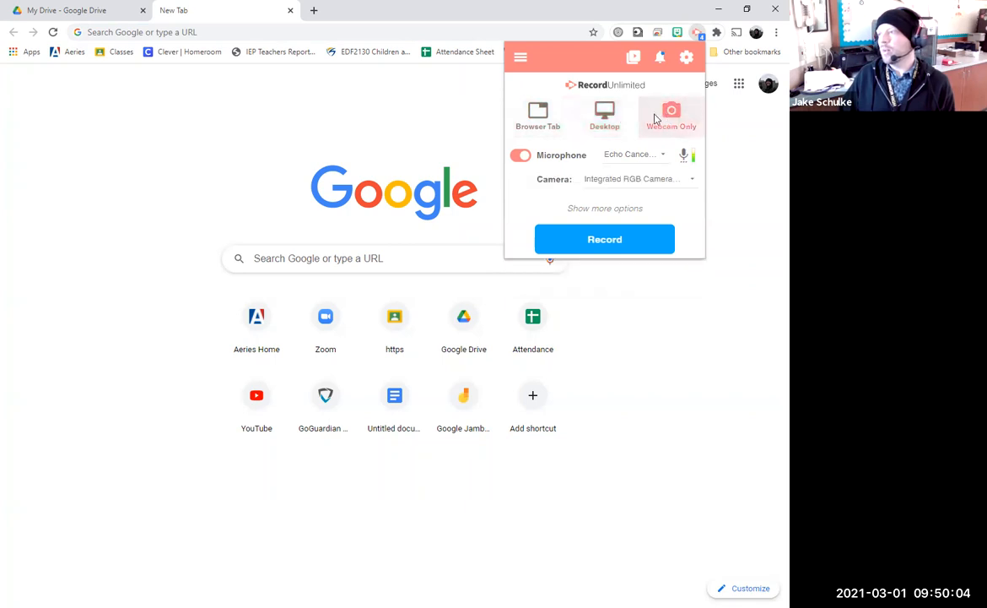
Step: Choose the ThinkVision Echo Cancelling Speakerphone as microphone and Integrated RGB Camera (174f:1809) as camera for the recording
{"action": "left_click", "coordinate": [658, 156]}
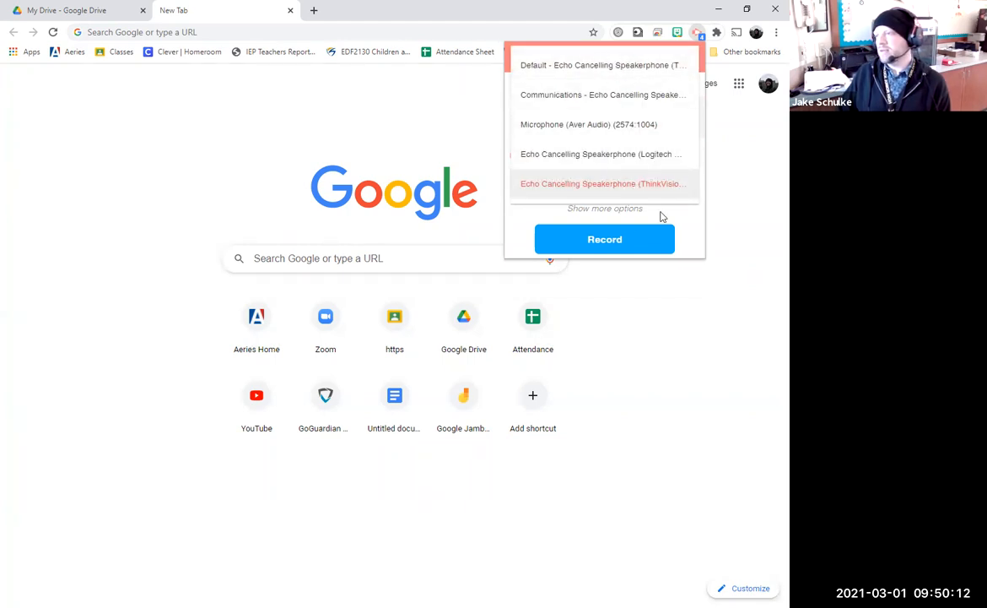
{"action": "left_click", "coordinate": [662, 189]}
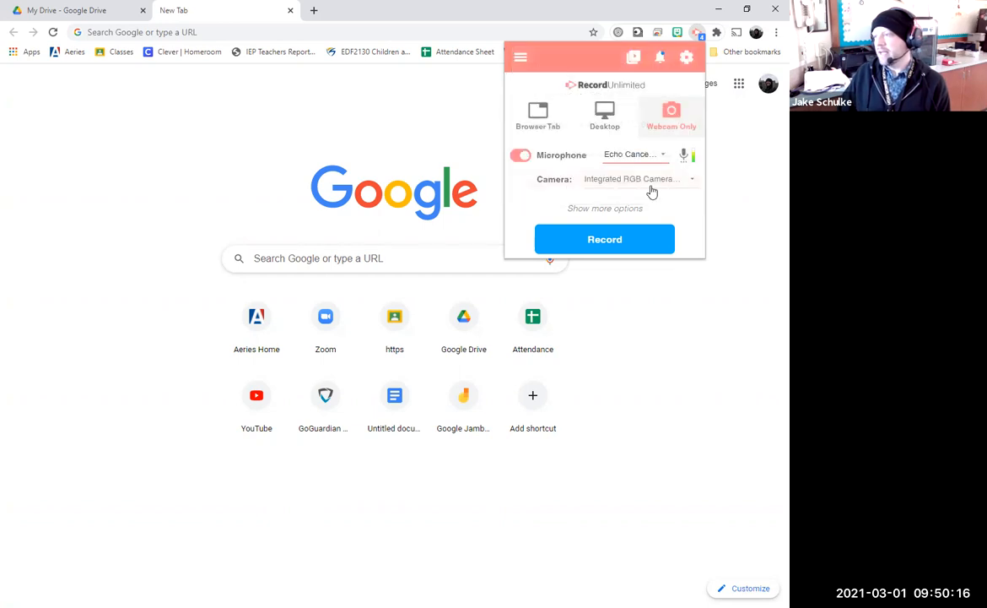
{"action": "left_click", "coordinate": [663, 189]}
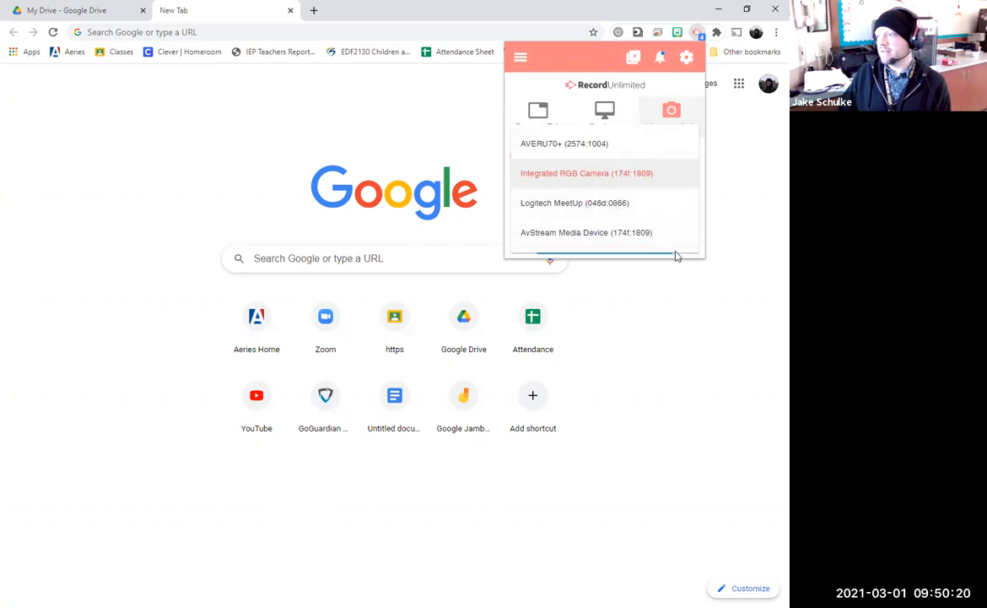
{"action": "left_click", "coordinate": [662, 177]}
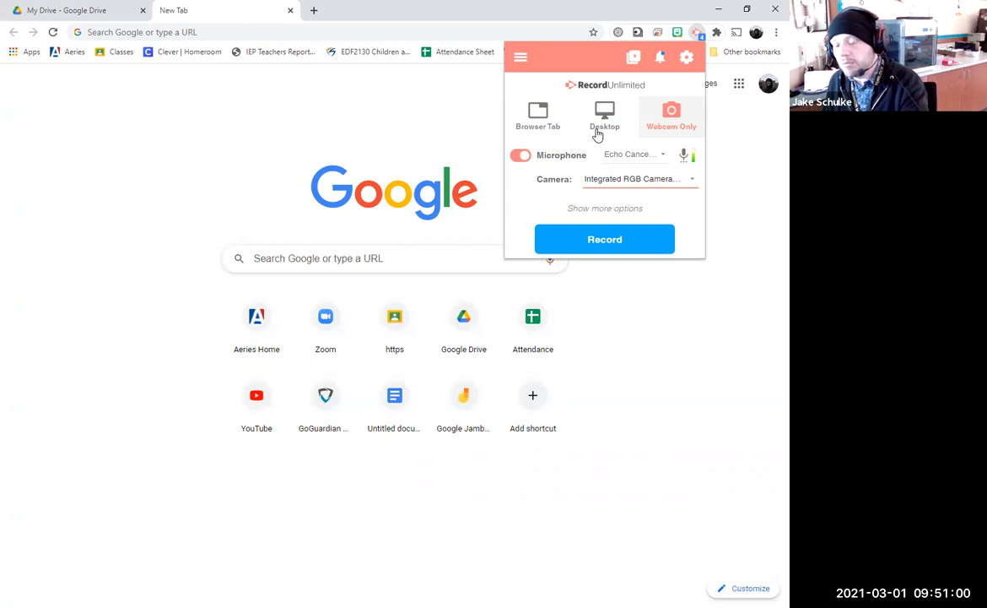
{"action": "left_click", "coordinate": [698, 33]}
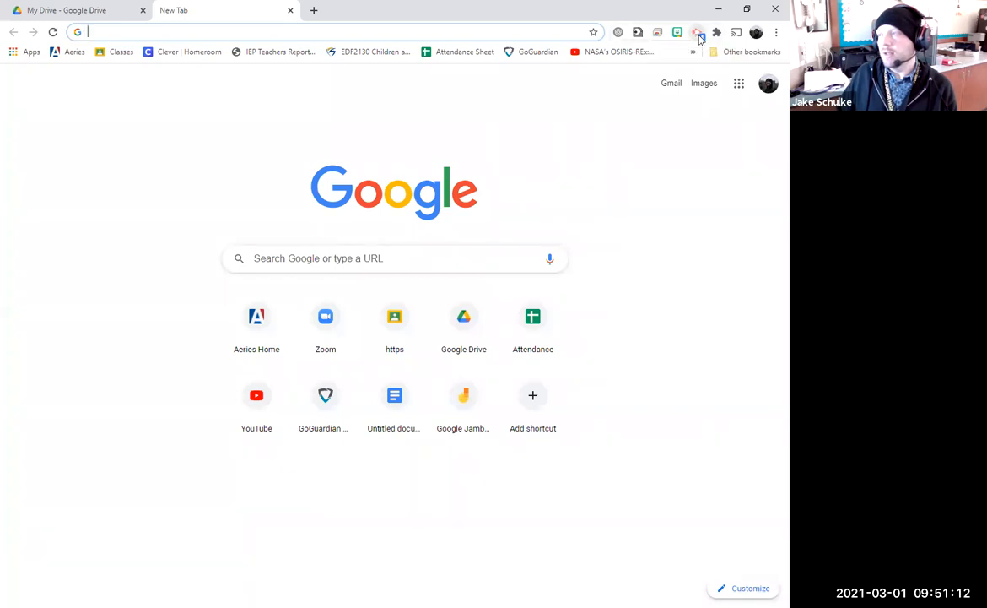
{"action": "left_click", "coordinate": [698, 34]}
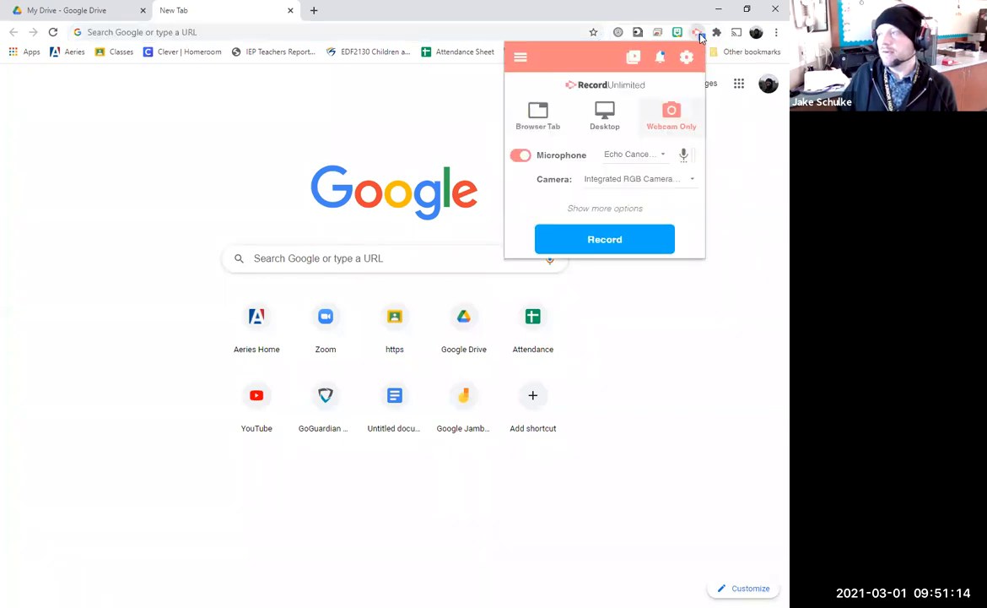
{"action": "left_click", "coordinate": [699, 33]}
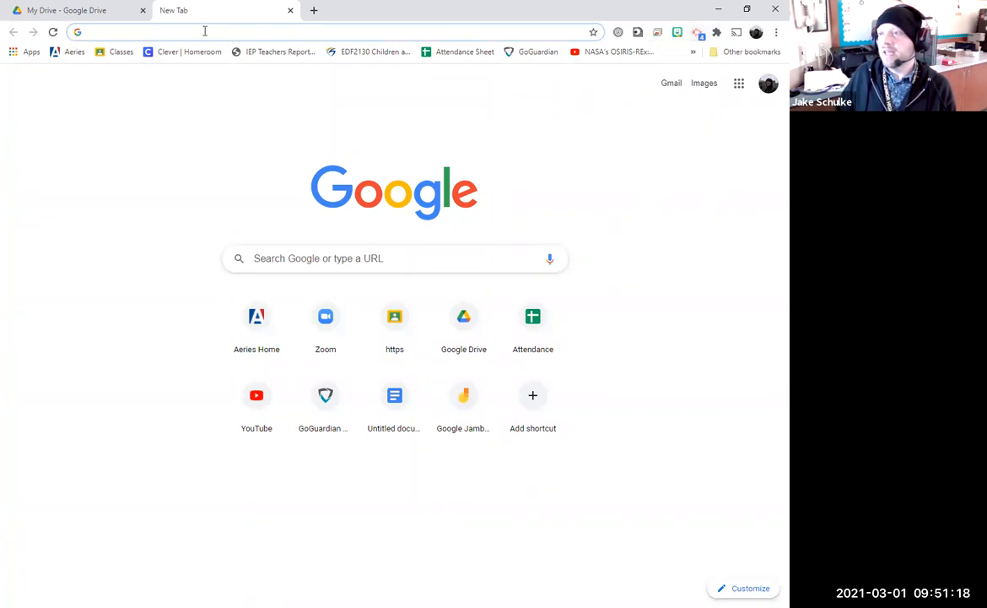
Step: Look through the saved recordings in the Screencastify folder of My Drive in Google Drive
{"action": "left_click", "coordinate": [68, 11]}
{"action": "left_click", "coordinate": [76, 218]}
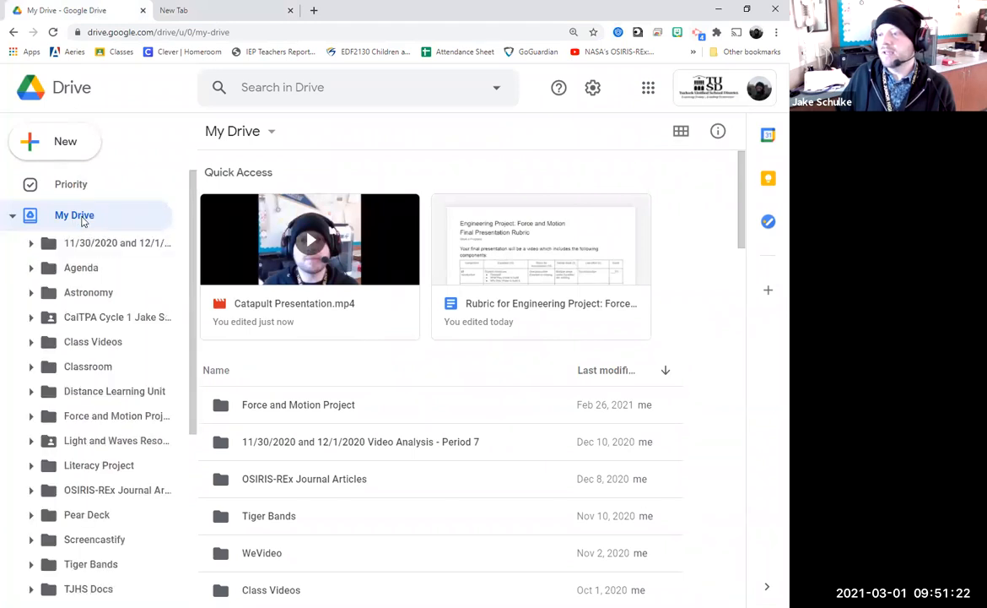
{"action": "left_click", "coordinate": [120, 542]}
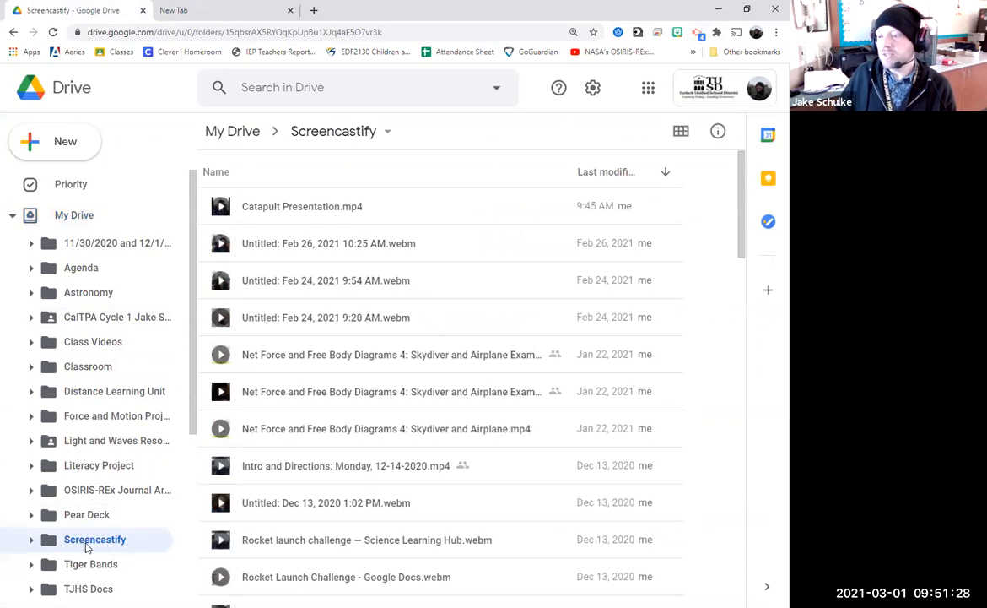
{"action": "scroll", "coordinate": [319, 338], "scroll_direction": "down", "scroll_amount": 2}
{"action": "scroll", "coordinate": [319, 344], "scroll_direction": "down", "scroll_amount": 7}
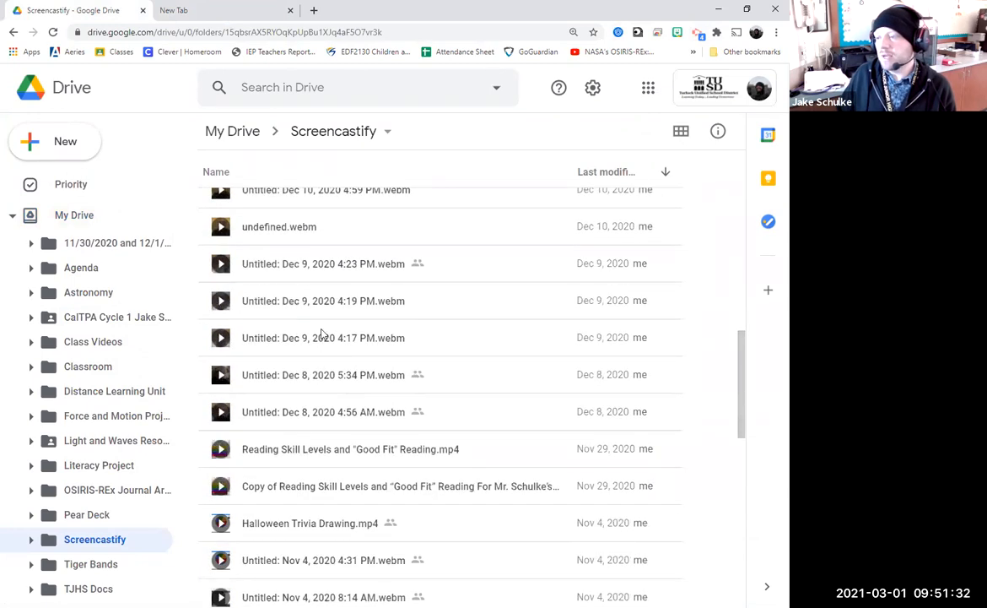
{"action": "scroll", "coordinate": [335, 419], "scroll_direction": "down", "scroll_amount": 10}
{"action": "scroll", "coordinate": [335, 417], "scroll_direction": "up", "scroll_amount": 15}
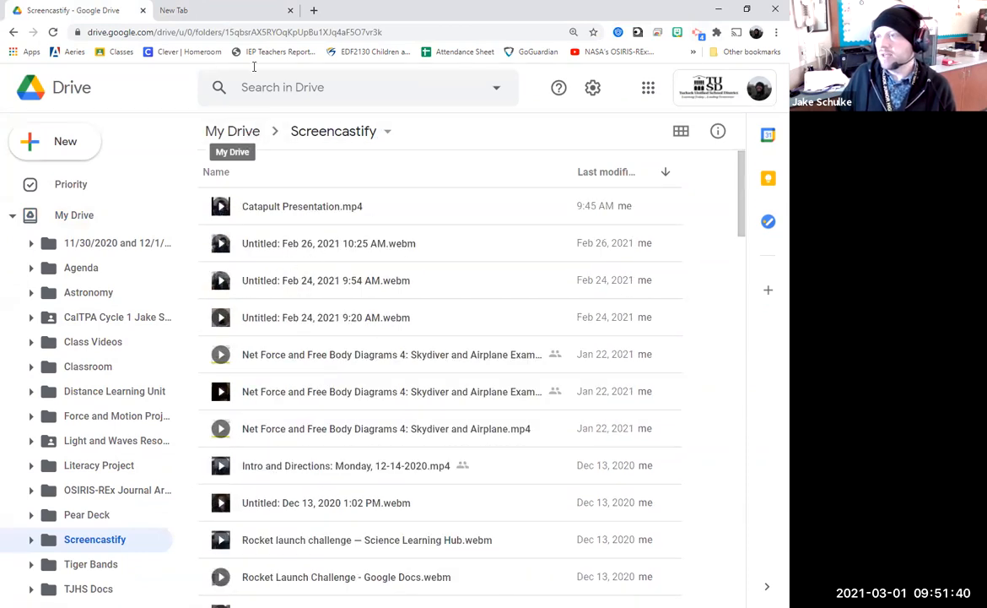
Step: Launch the Screencastify video editor from the recorder extension
{"action": "left_click", "coordinate": [220, 13]}
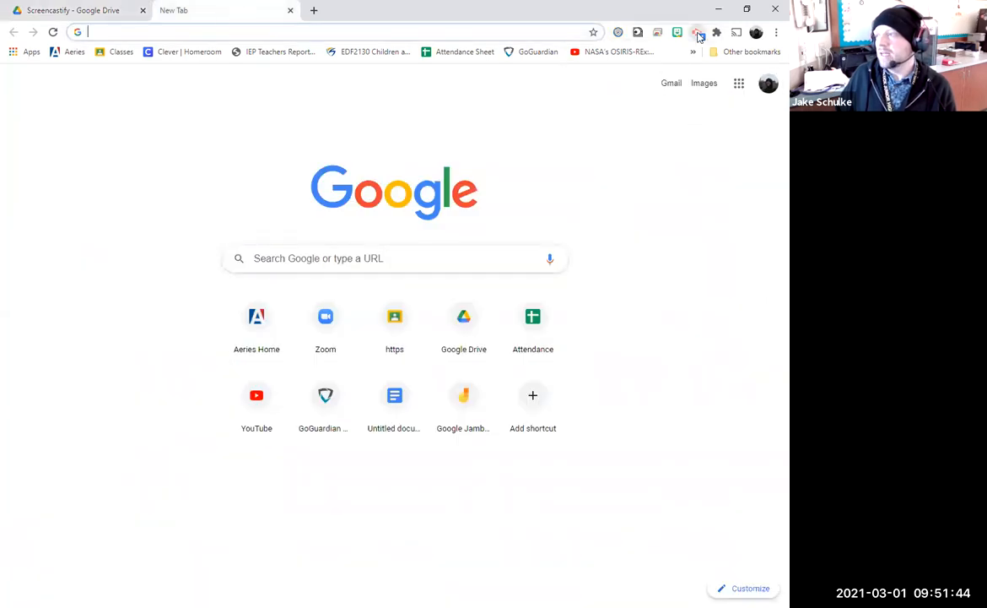
{"action": "left_click", "coordinate": [698, 33]}
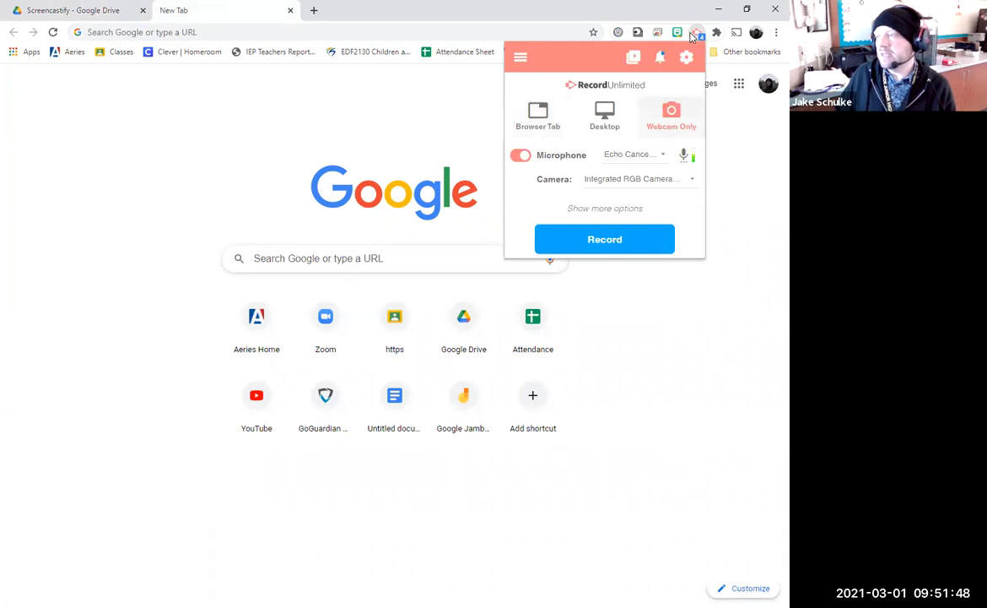
{"action": "left_click", "coordinate": [521, 59]}
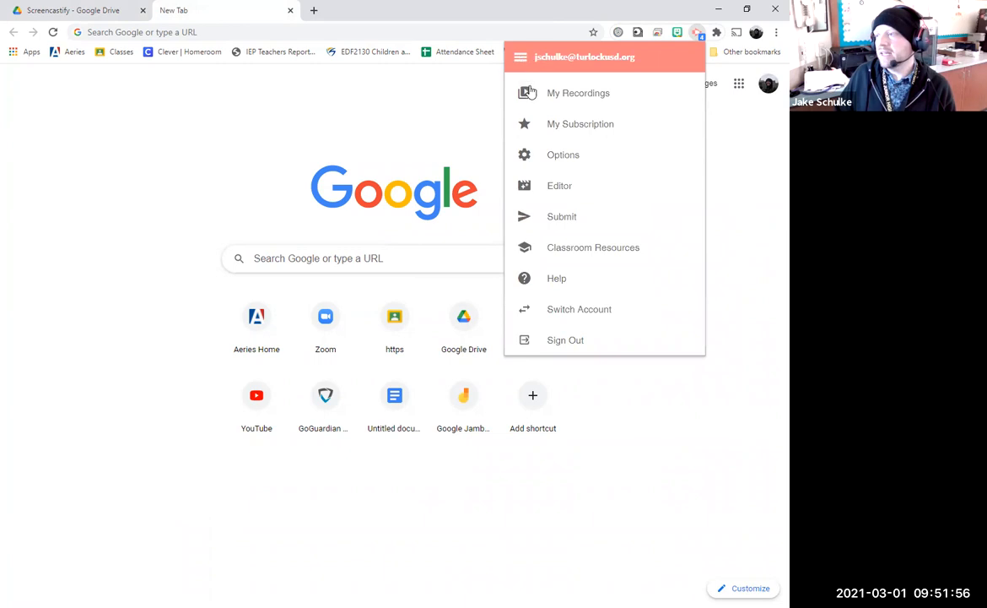
{"action": "left_click", "coordinate": [573, 194]}
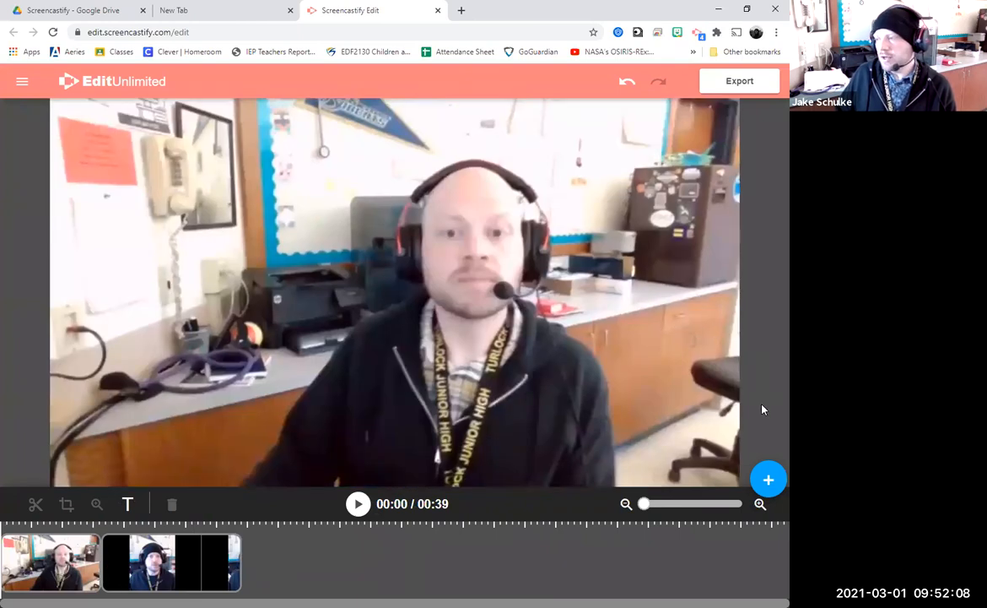
Step: Create a new, empty editing project and discard the current edits
{"action": "left_click", "coordinate": [23, 86]}
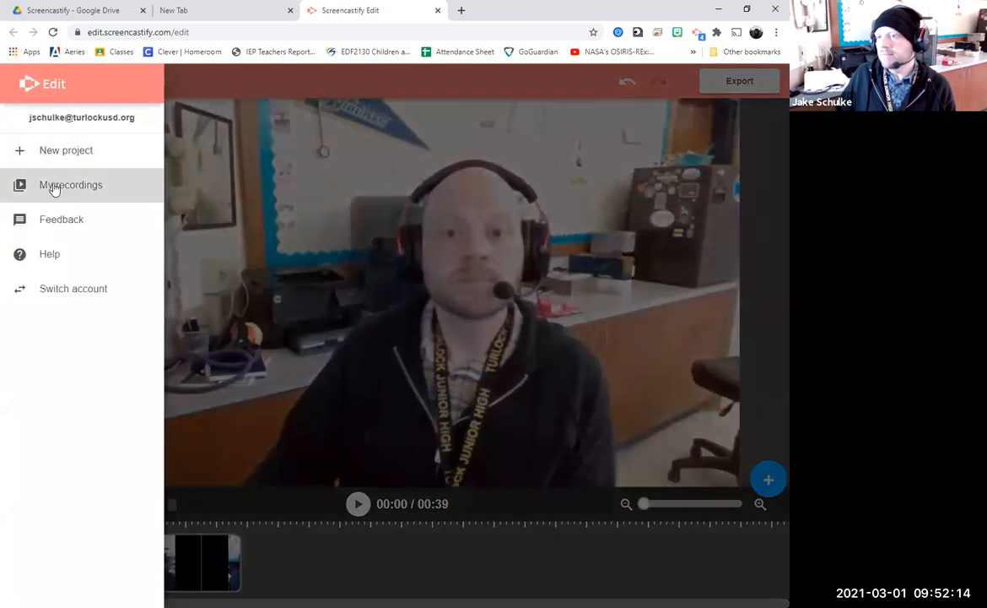
{"action": "left_click", "coordinate": [64, 155]}
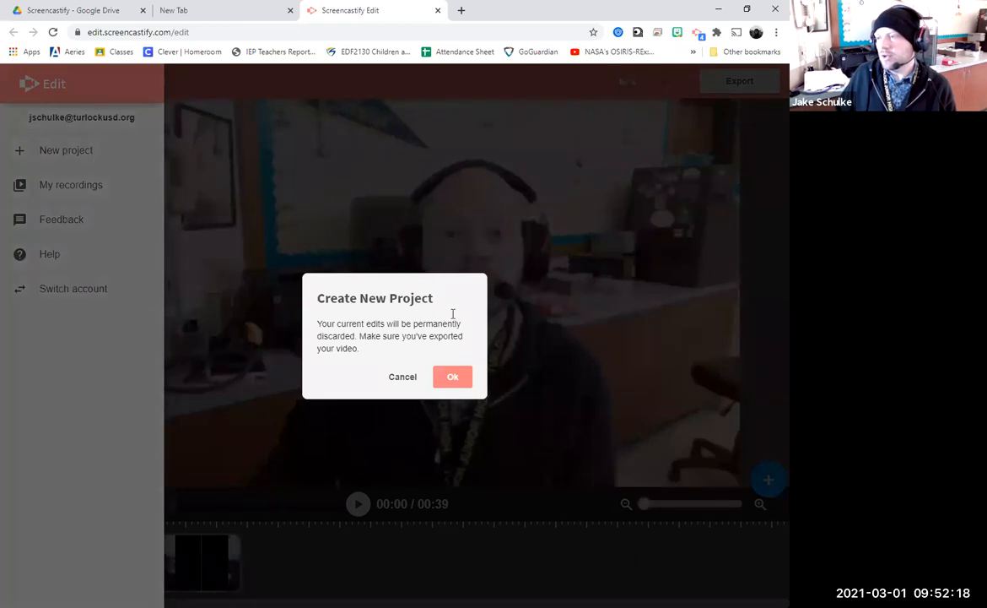
{"action": "left_click", "coordinate": [453, 377]}
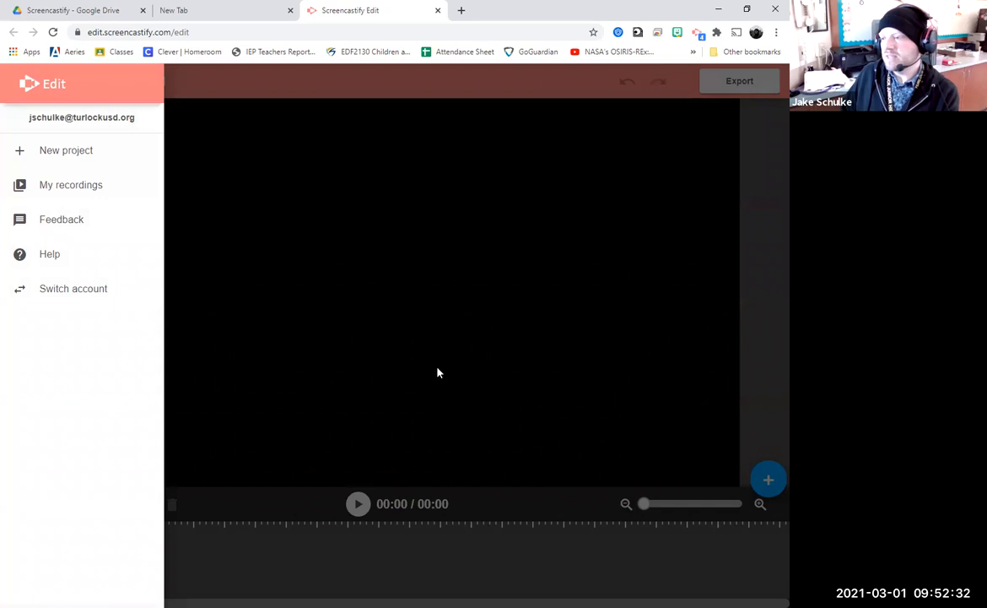
{"action": "left_click", "coordinate": [697, 229]}
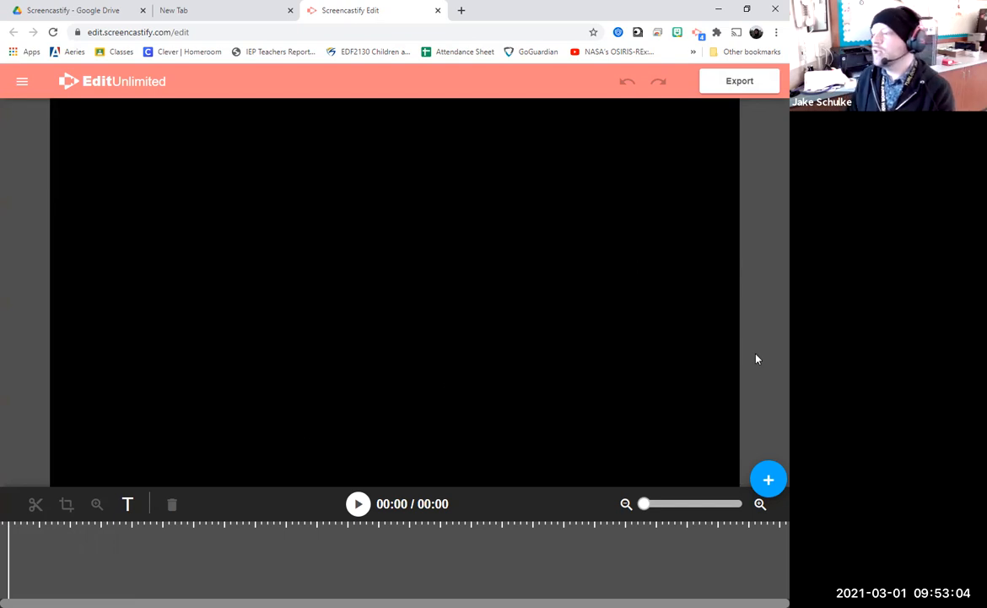
Step: Import the video "Untitled: Feb 26, 2021 10:25 AM.webm" from the Screencastify folder in Google Drive
{"action": "left_click", "coordinate": [770, 482]}
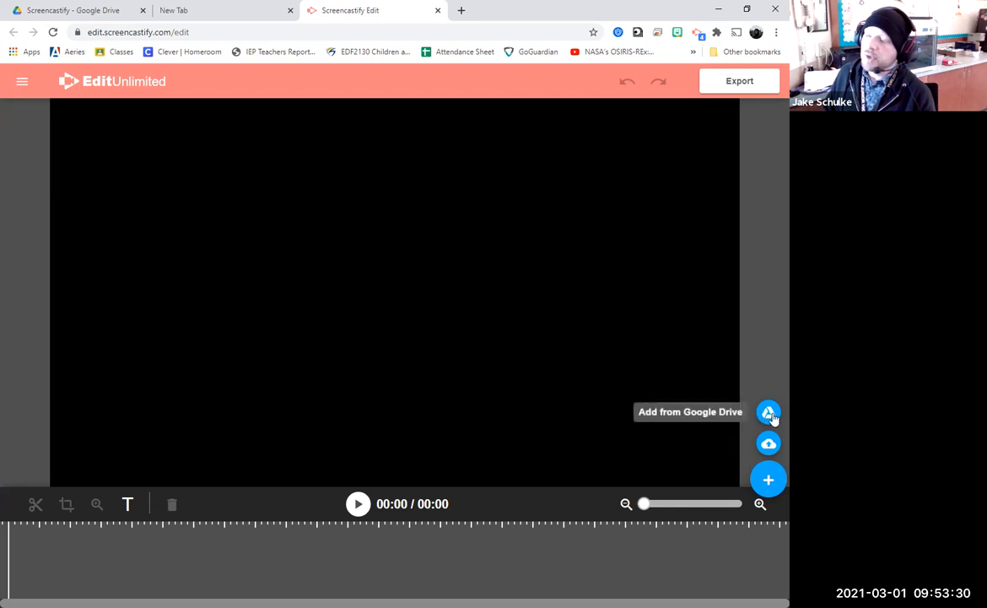
{"action": "left_click", "coordinate": [768, 413]}
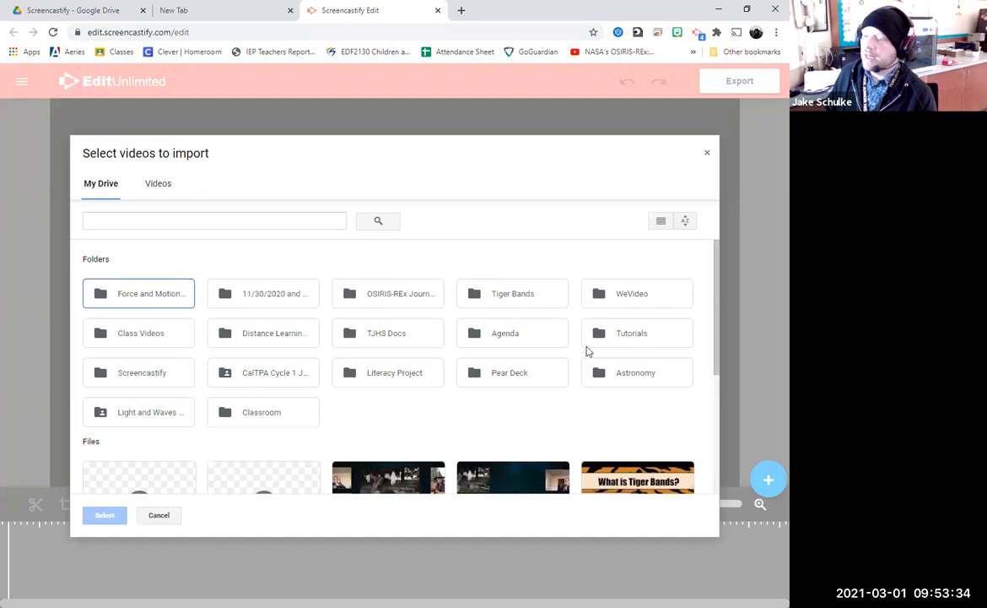
{"action": "left_click", "coordinate": [133, 379]}
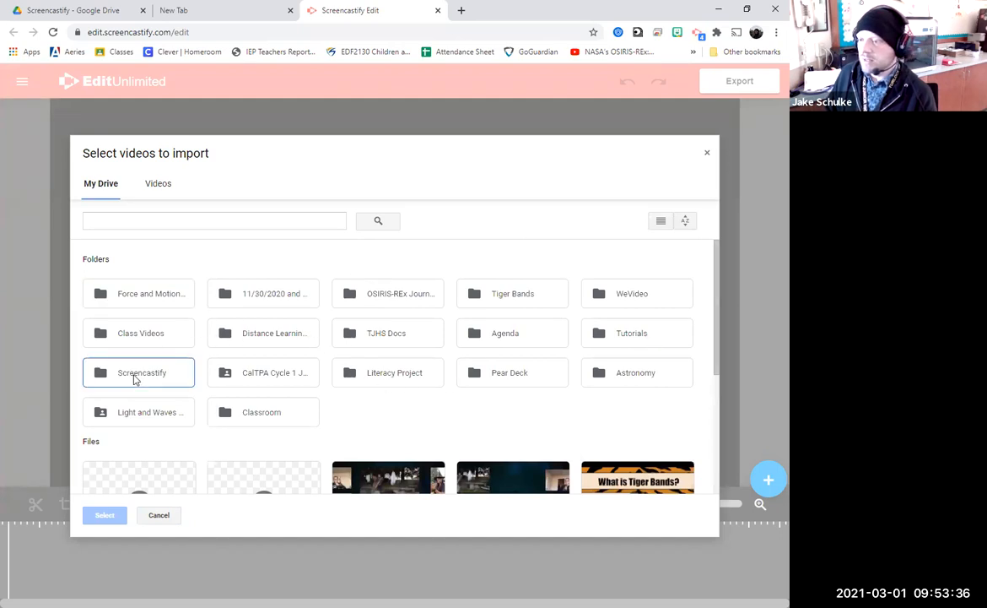
{"action": "double_click", "coordinate": [142, 379]}
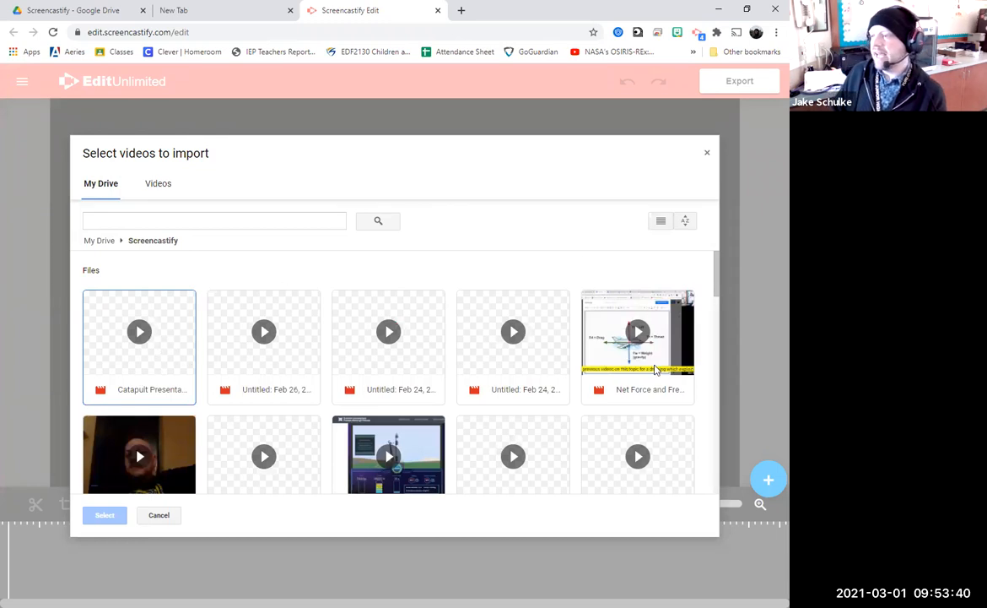
{"action": "scroll", "coordinate": [591, 431], "scroll_direction": "down", "scroll_amount": 10}
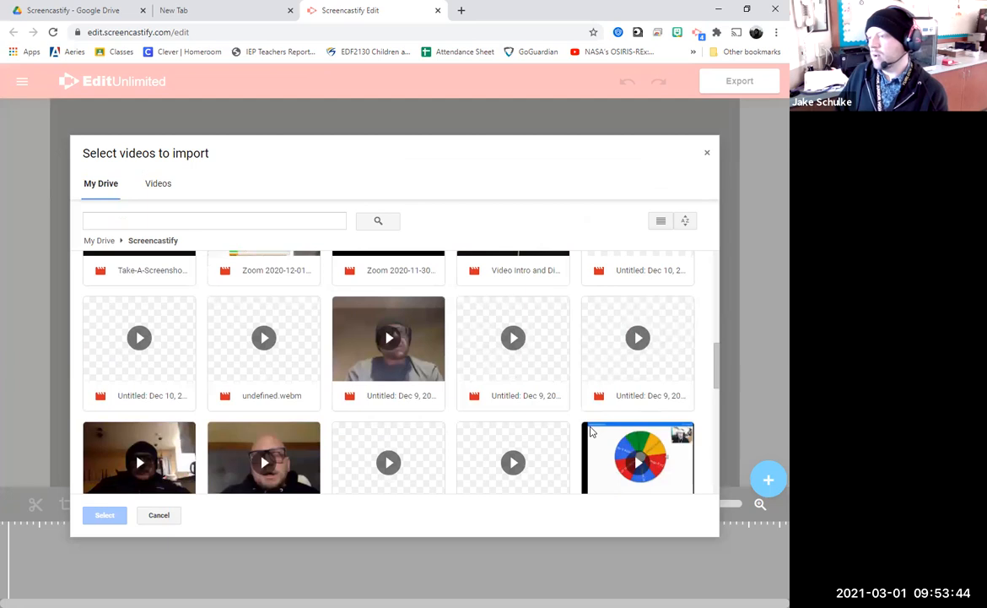
{"action": "scroll", "coordinate": [590, 431], "scroll_direction": "up", "scroll_amount": 10}
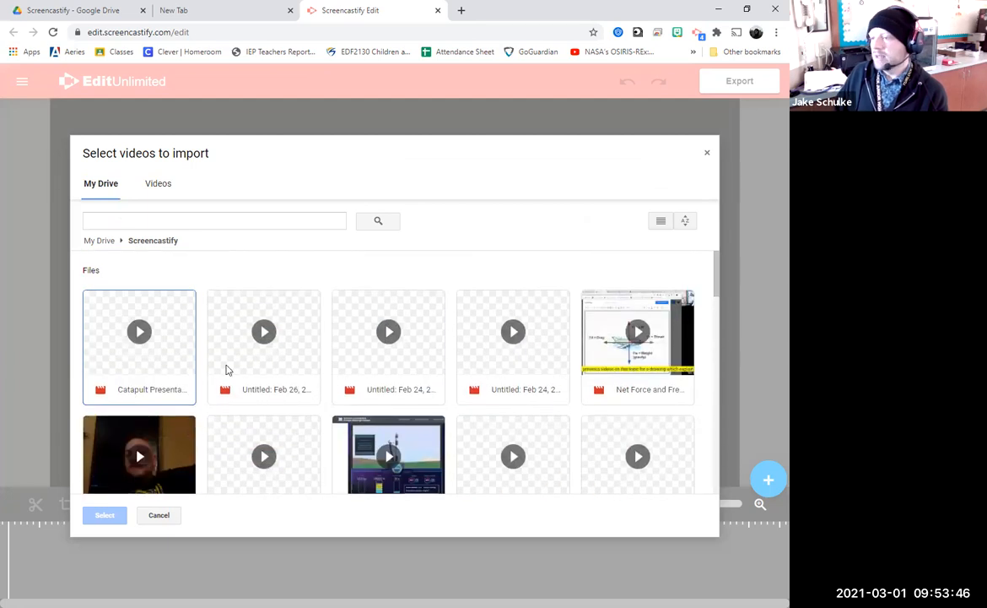
{"action": "left_click", "coordinate": [241, 342]}
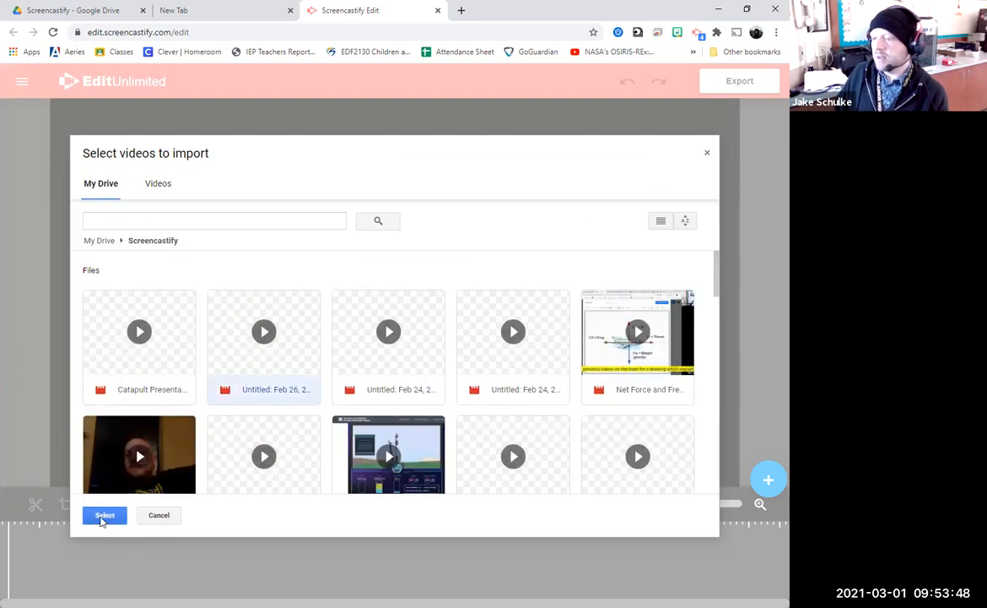
{"action": "left_click", "coordinate": [103, 515]}
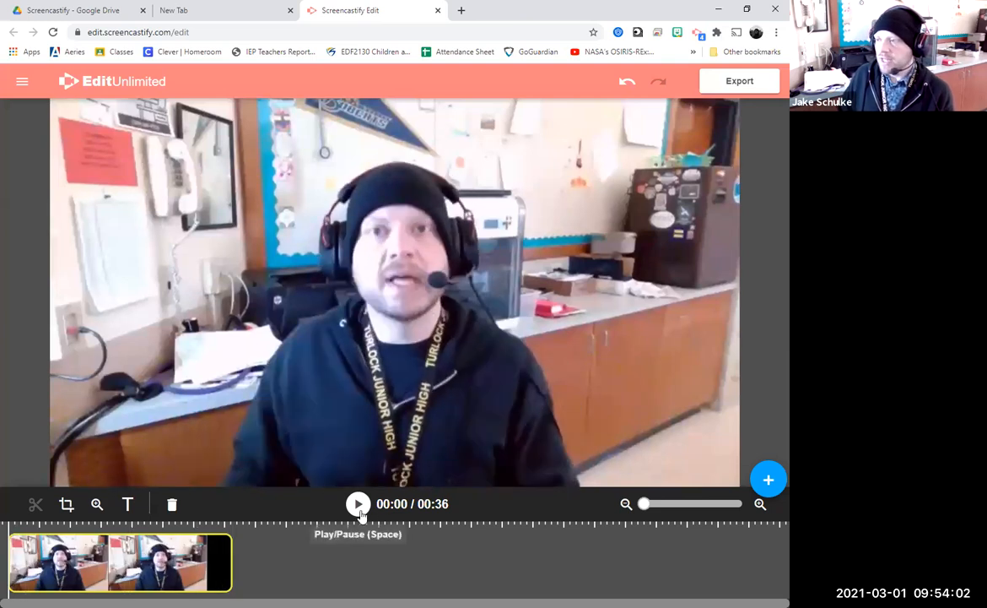
Step: Play the imported clip, pause it at 00:03 and cut it at that point
{"action": "left_click", "coordinate": [359, 511]}
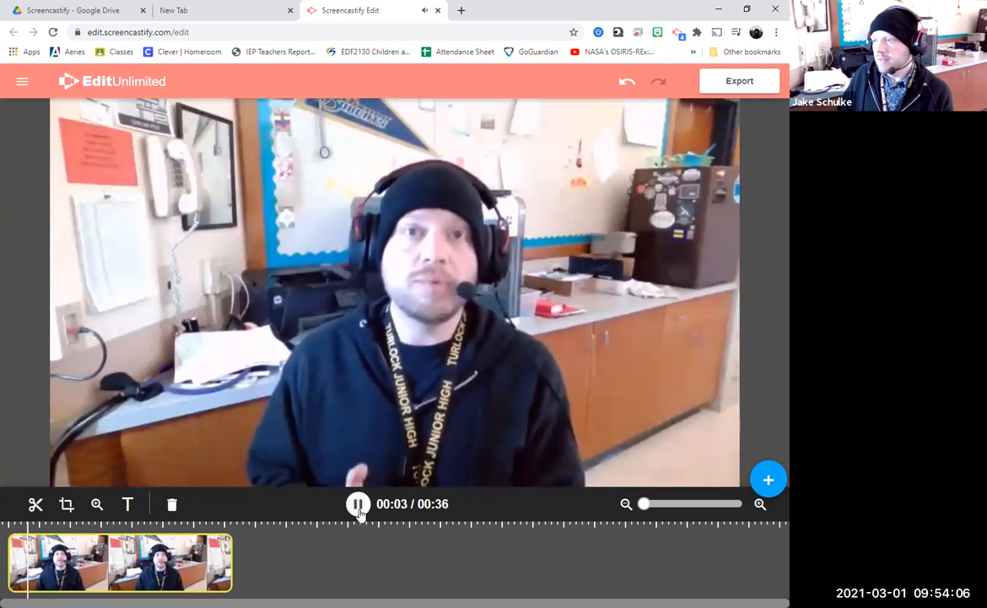
{"action": "left_click", "coordinate": [359, 510]}
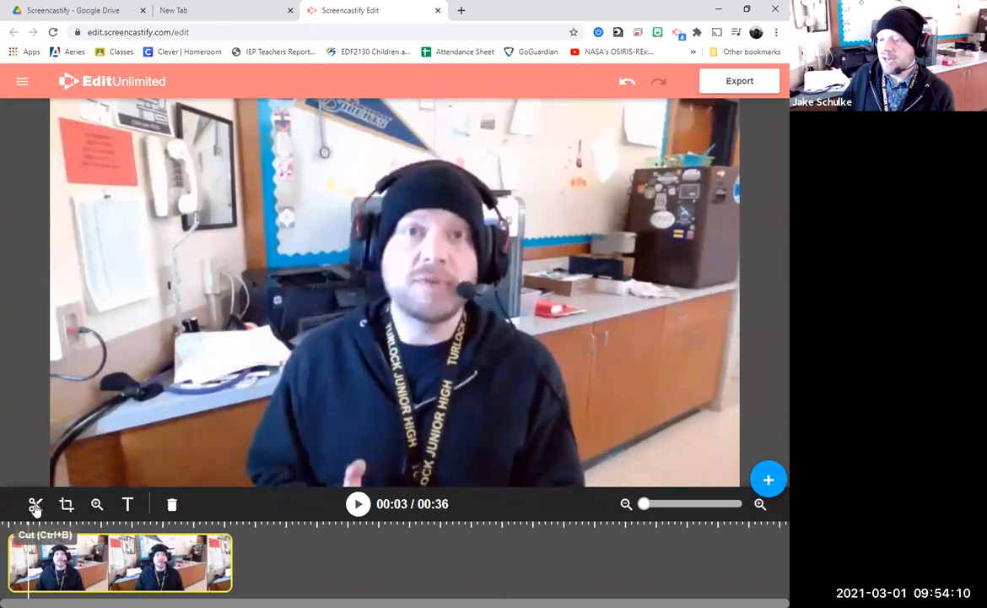
{"action": "left_click", "coordinate": [35, 506]}
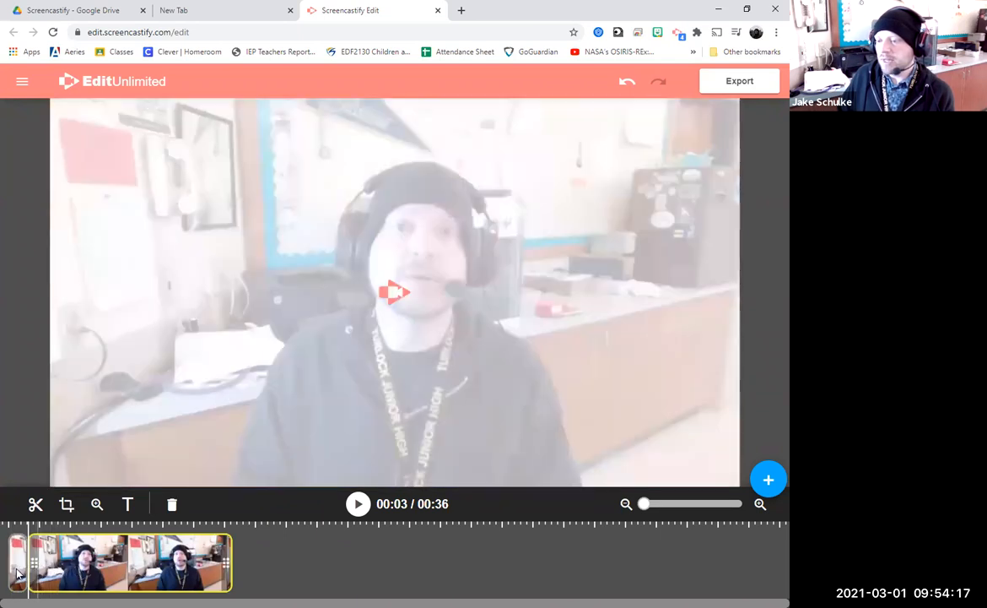
Step: Delete the short opening segment, then cut the remaining clip at 00:18 and delete everything after the cut
{"action": "left_click", "coordinate": [20, 572]}
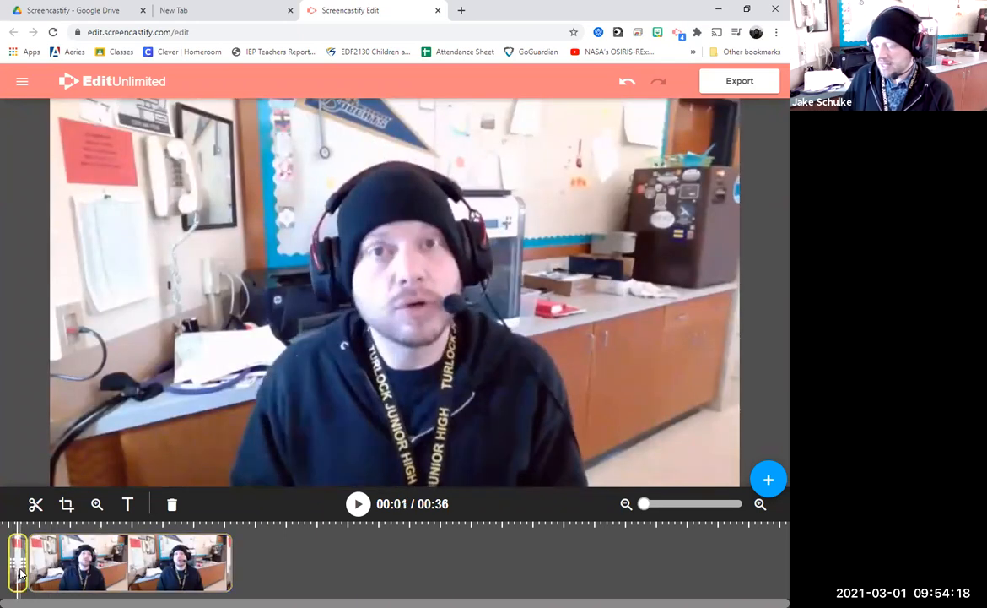
{"action": "key", "text": "Delete"}
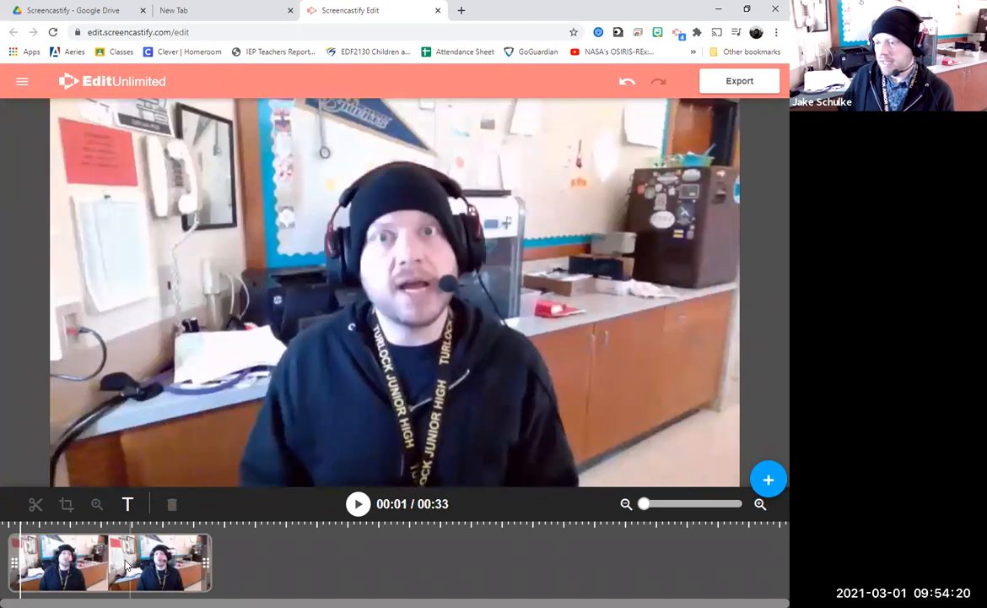
{"action": "left_click", "coordinate": [125, 564]}
{"action": "left_click", "coordinate": [37, 506]}
{"action": "left_click", "coordinate": [163, 562]}
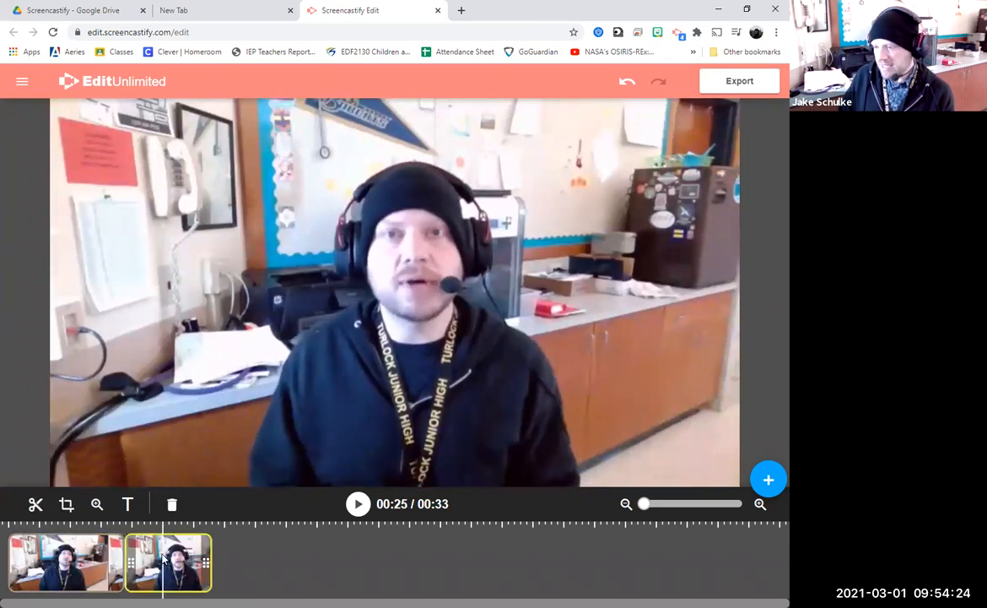
{"action": "key", "text": "Delete"}
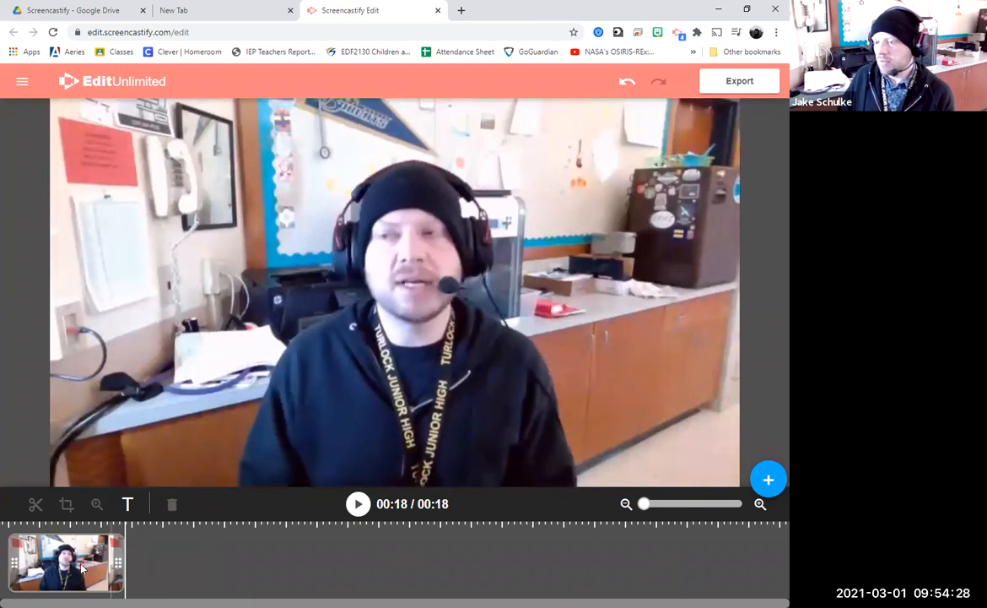
Step: Add the first "Untitled: Feb 24, 2021" video from the Screencastify folder in Google Drive at the end of the timeline
{"action": "left_click", "coordinate": [82, 568]}
{"action": "left_click", "coordinate": [193, 557]}
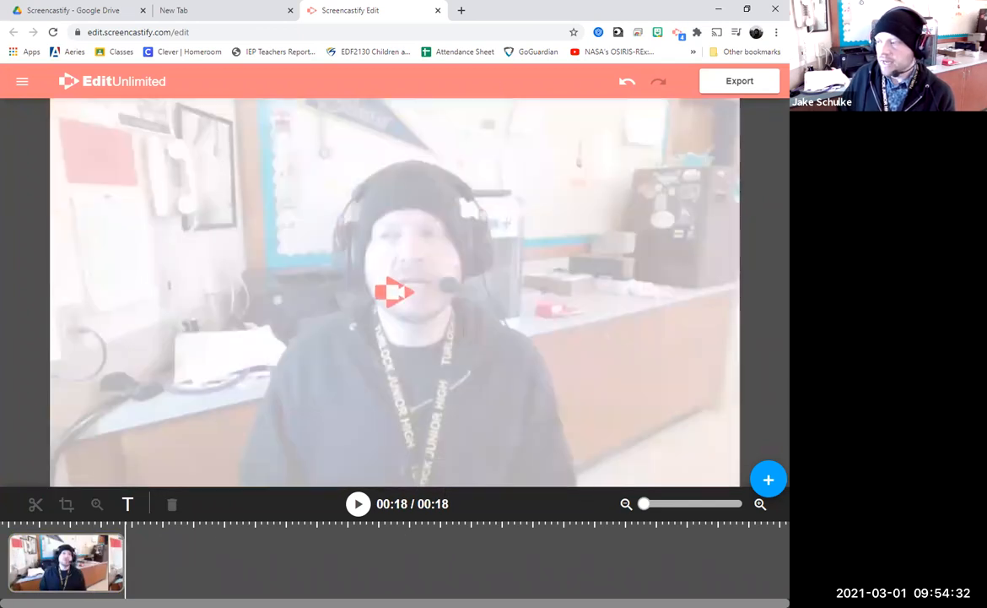
{"action": "mouse_move", "coordinate": [765, 496]}
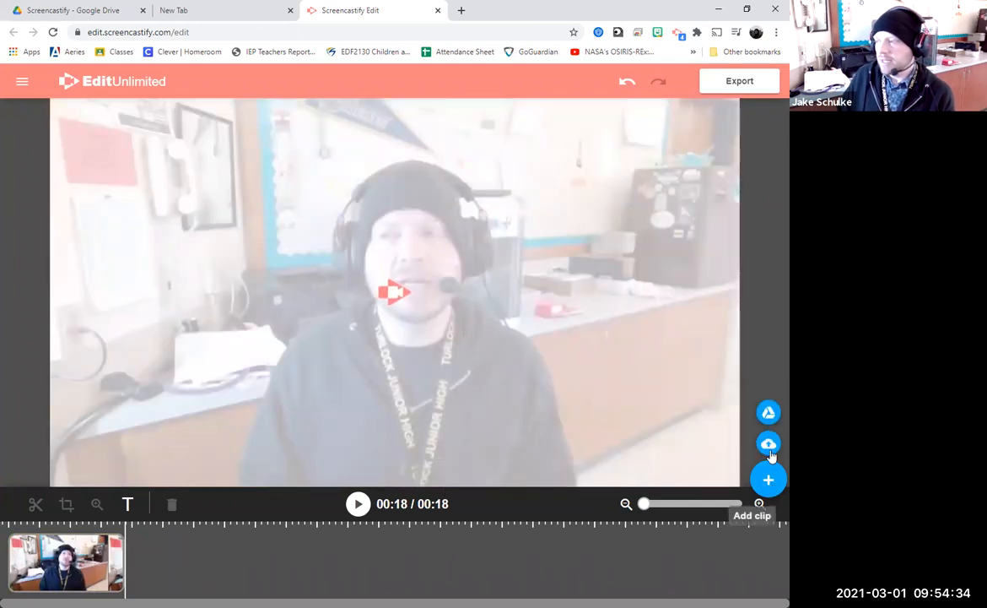
{"action": "left_click", "coordinate": [768, 412]}
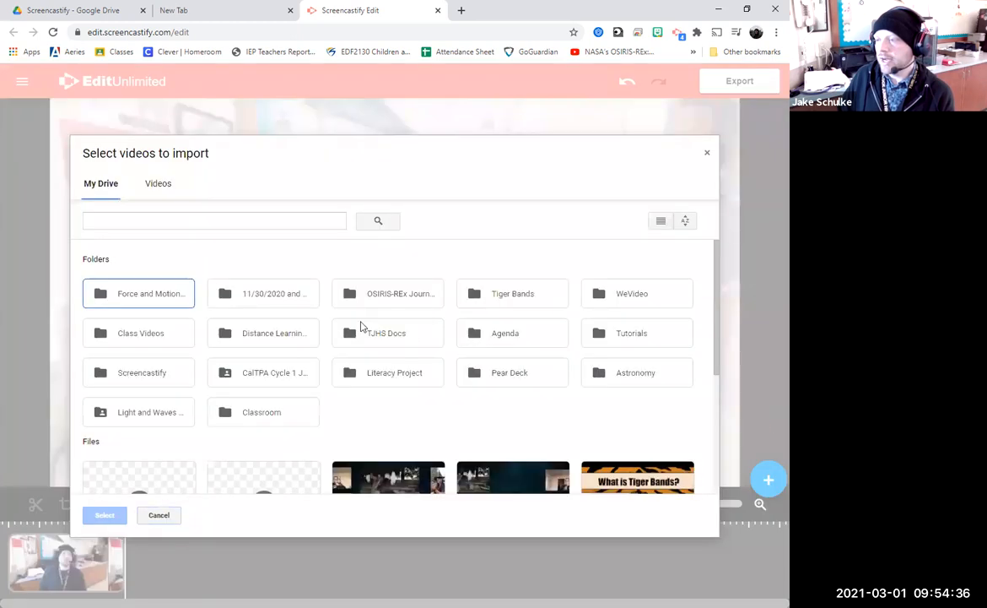
{"action": "double_click", "coordinate": [168, 374]}
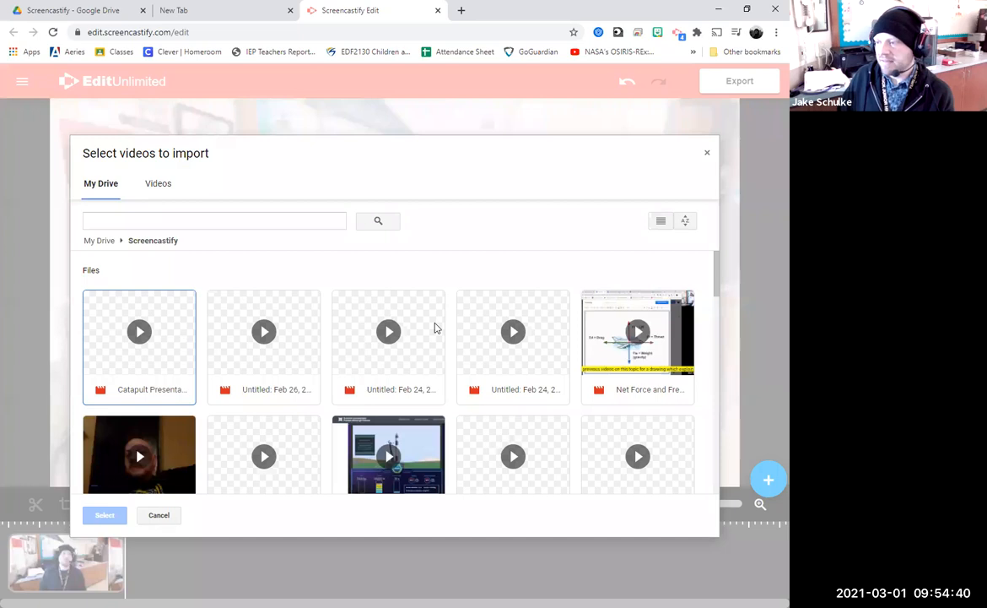
{"action": "double_click", "coordinate": [402, 379]}
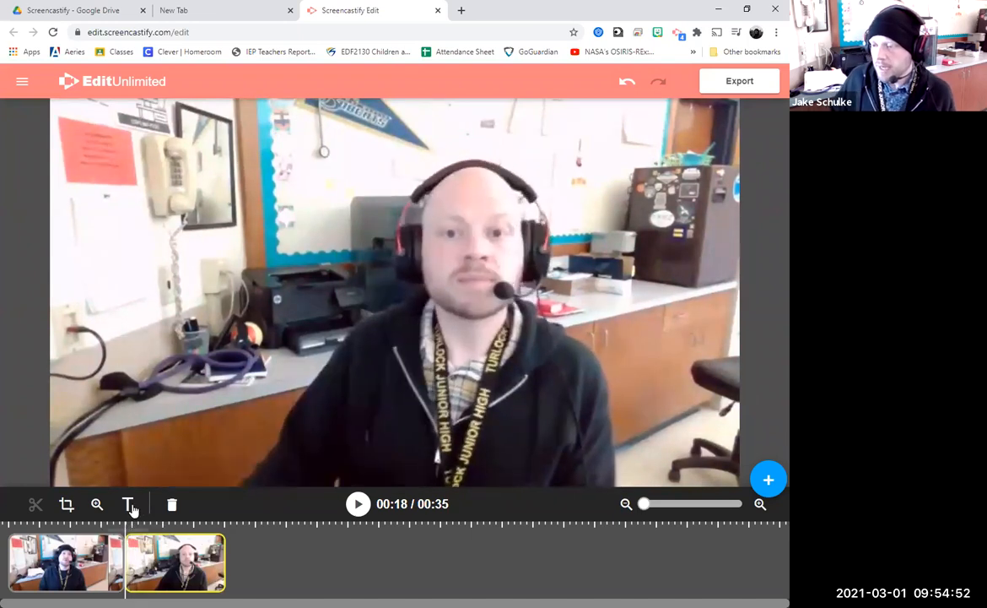
Step: Crop the second clip to a rectangle around the speaker's head and upper chest
{"action": "left_click", "coordinate": [65, 506]}
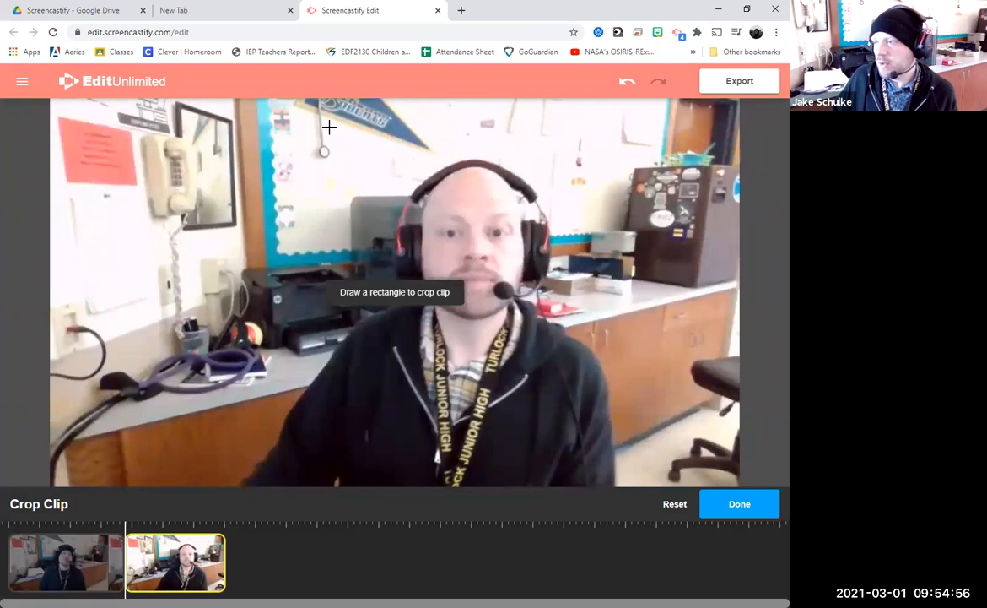
{"action": "left_click_drag", "start_coordinate": [329, 128], "coordinate": [557, 301]}
{"action": "left_click_drag", "start_coordinate": [580, 357], "coordinate": [623, 385]}
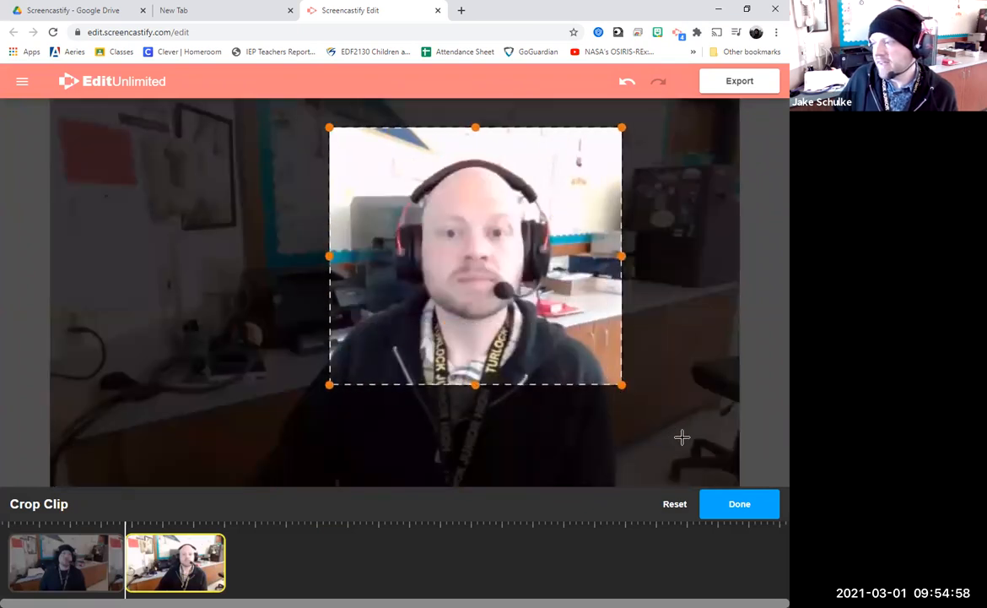
{"action": "left_click", "coordinate": [741, 510]}
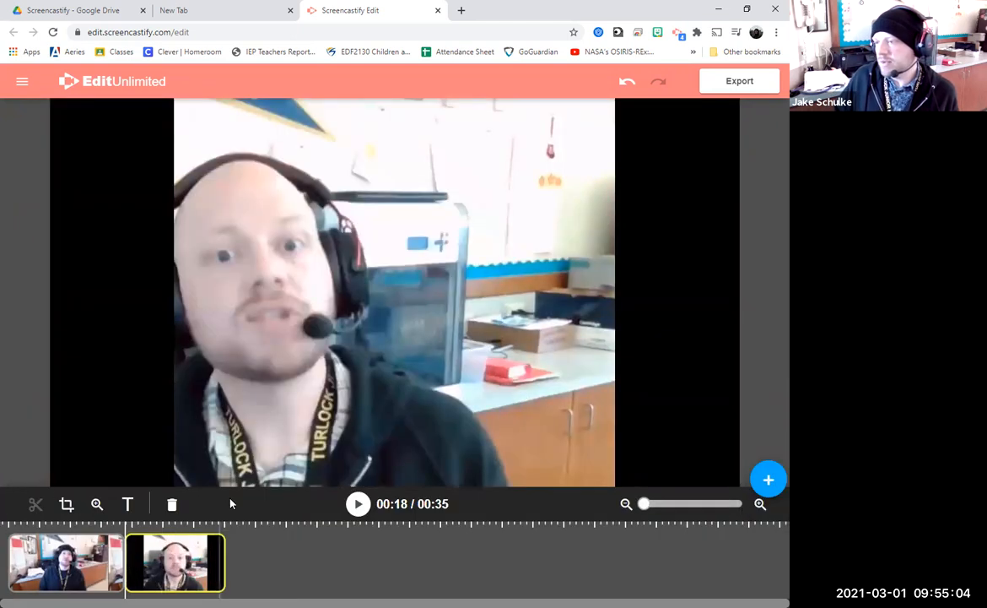
Step: Add a text overlay reading "Oh my gosh, CLOSE UP!" at the start of the second clip
{"action": "left_click", "coordinate": [128, 504]}
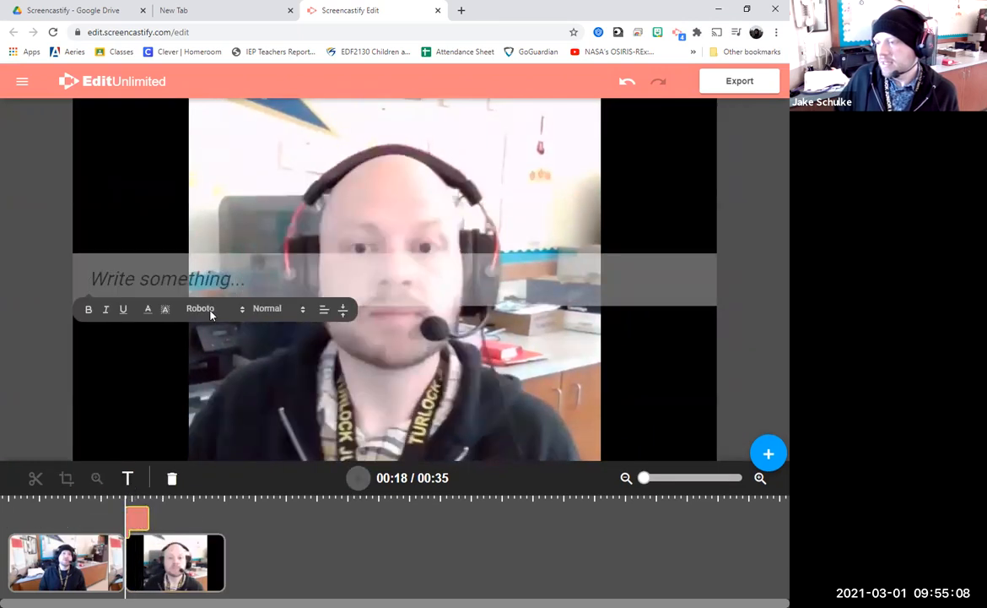
{"action": "type", "text": "Oh my gosh, "}
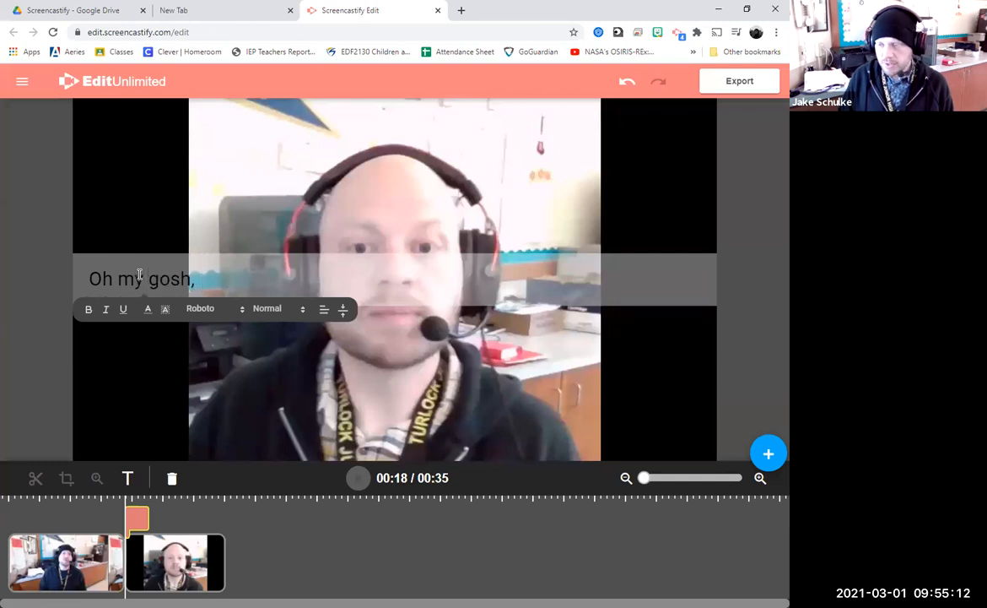
{"action": "type", "text": "CLOSE UP!"}
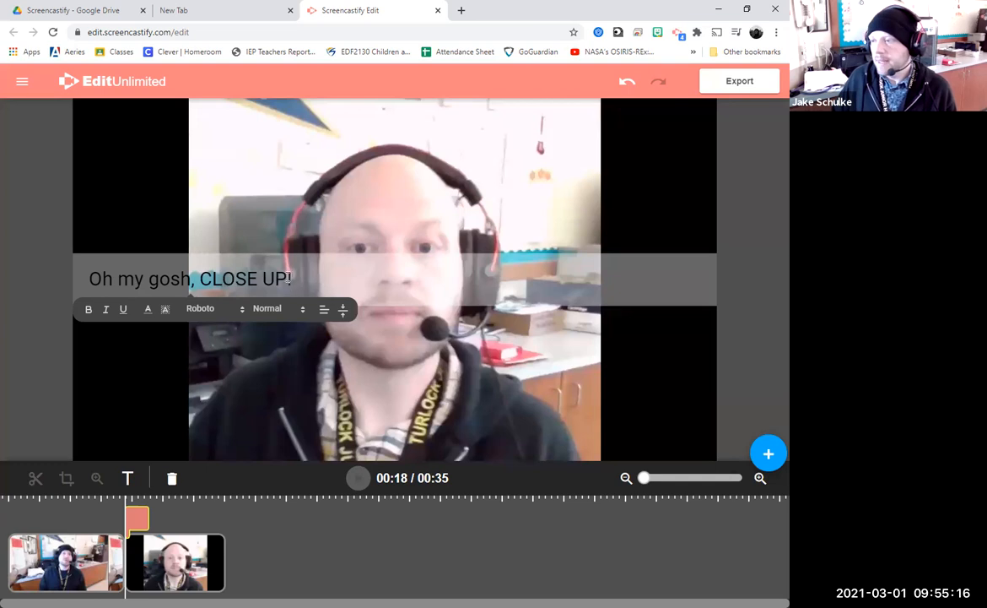
Step: Format the overlay text in bold with a yellow highlight and align it to the top of the frame
{"action": "left_click_drag", "start_coordinate": [293, 279], "coordinate": [66, 274]}
{"action": "left_click", "coordinate": [167, 311]}
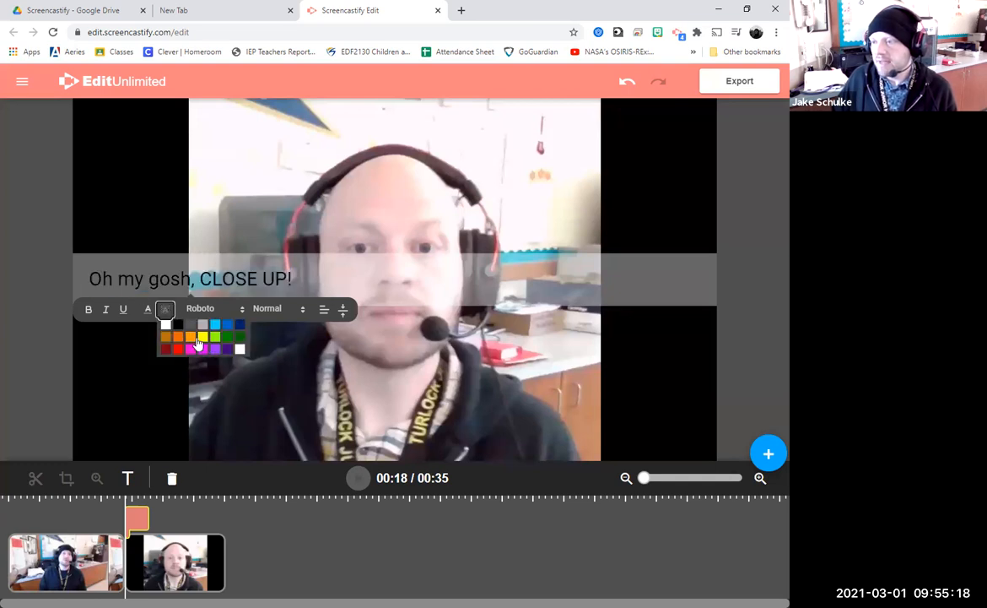
{"action": "left_click", "coordinate": [202, 339]}
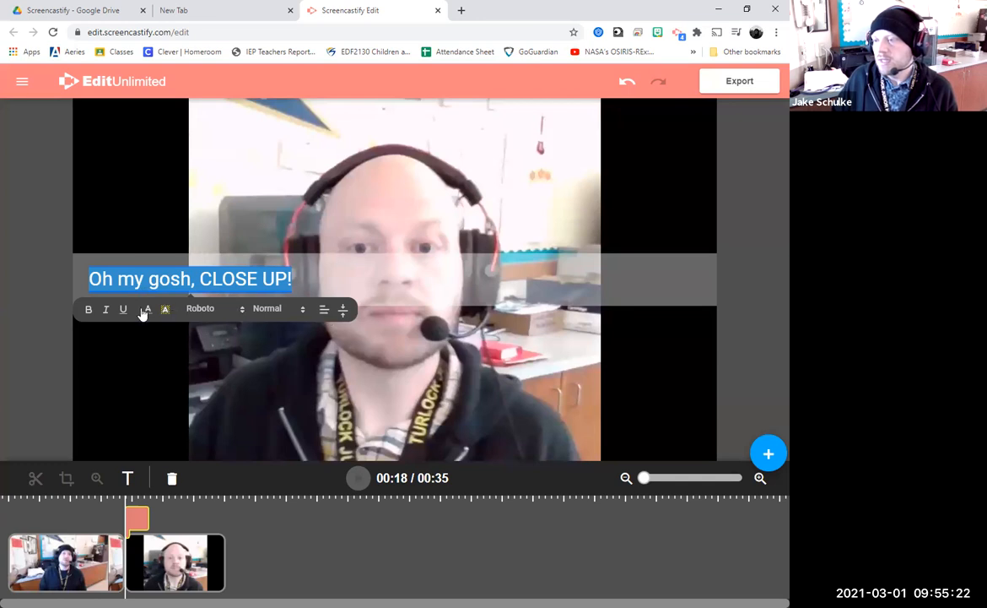
{"action": "left_click", "coordinate": [89, 309]}
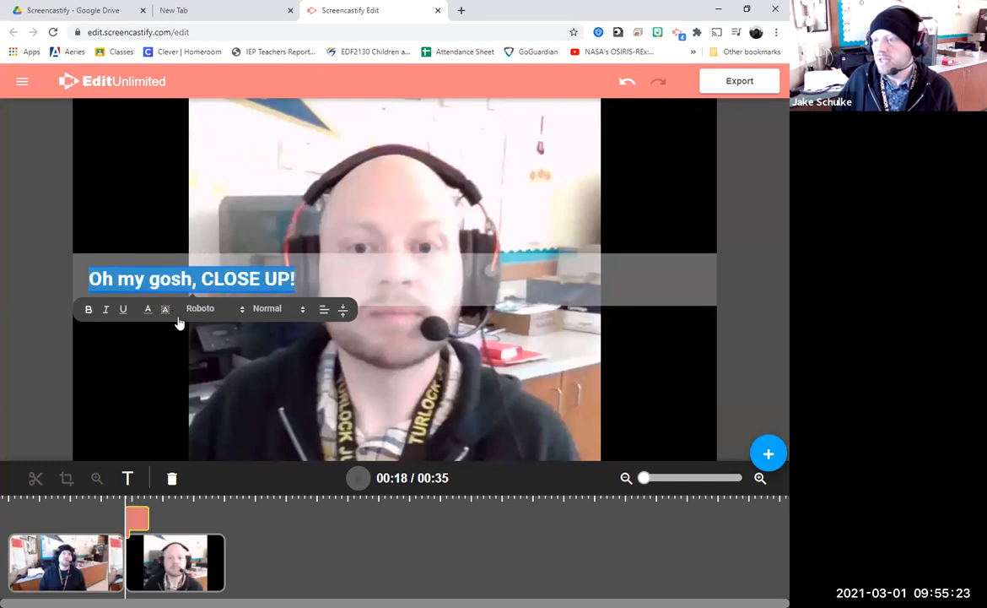
{"action": "left_click", "coordinate": [342, 311]}
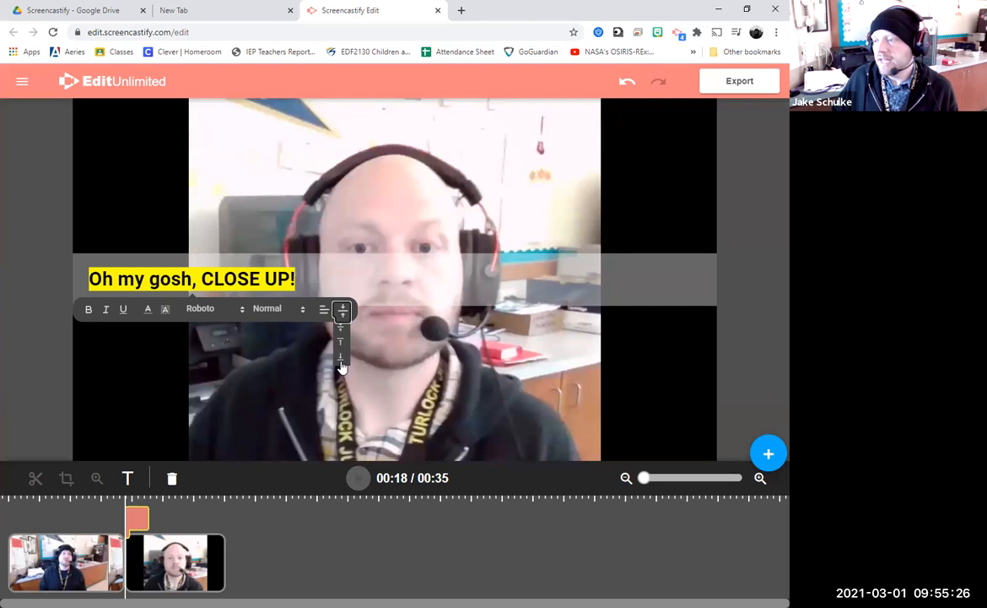
{"action": "left_click", "coordinate": [343, 311]}
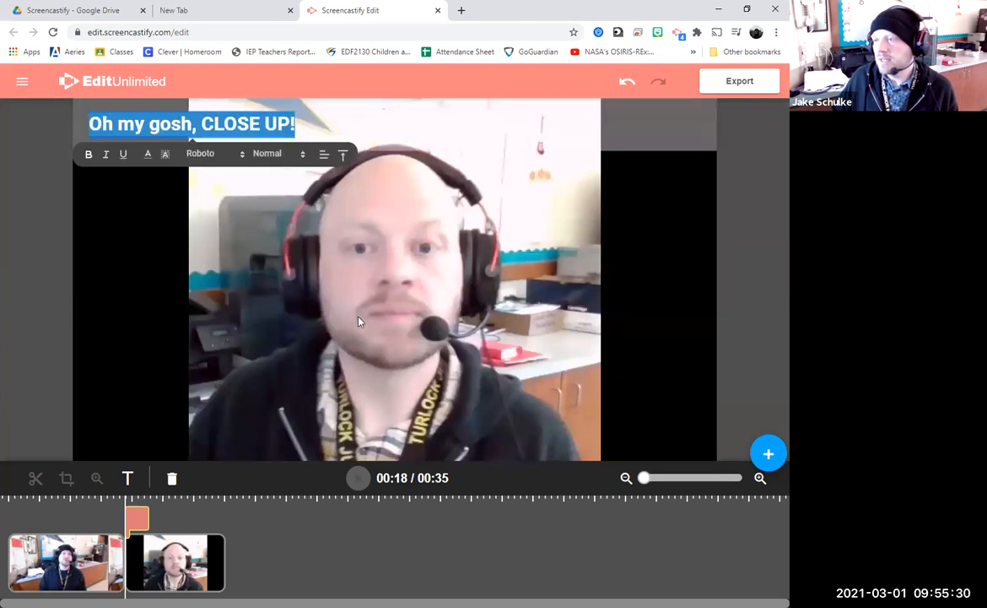
{"action": "left_click", "coordinate": [757, 268]}
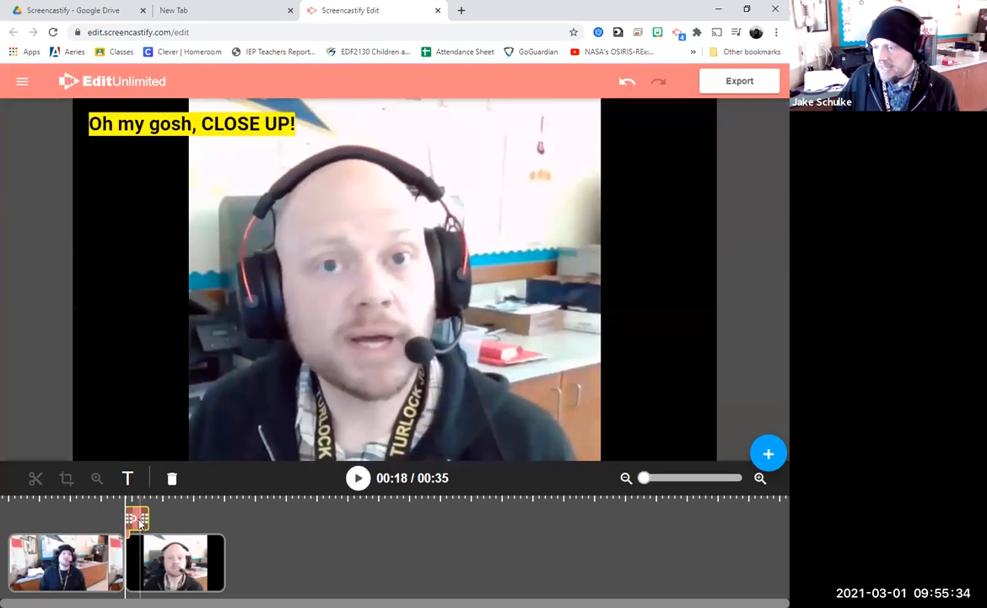
Step: Extend the text overlay to the end of the second clip at 00:35 and return the playhead to 00:00
{"action": "left_click", "coordinate": [150, 519]}
{"action": "left_click_drag", "start_coordinate": [158, 518], "coordinate": [227, 525]}
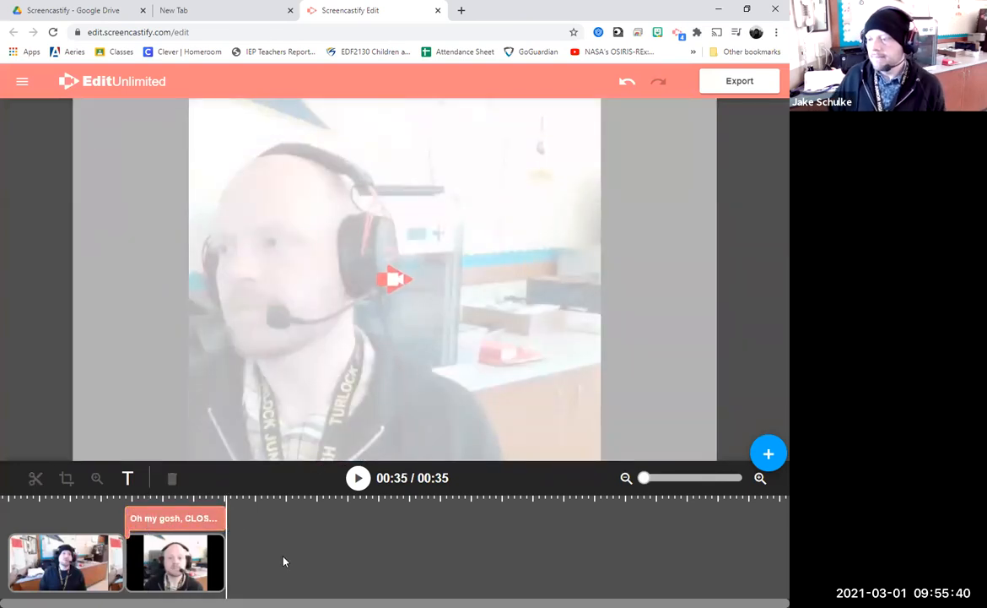
{"action": "left_click", "coordinate": [164, 521]}
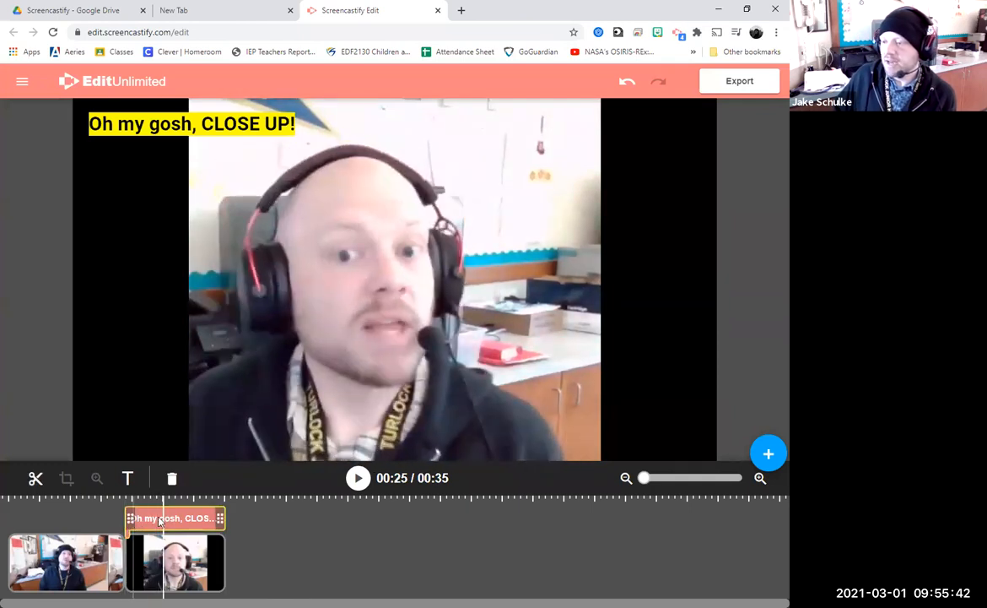
{"action": "mouse_move", "coordinate": [225, 517]}
{"action": "left_mouse_down"}
{"action": "mouse_move", "coordinate": [173, 519]}
{"action": "mouse_move", "coordinate": [227, 527]}
{"action": "left_mouse_up"}
{"action": "left_click", "coordinate": [260, 535]}
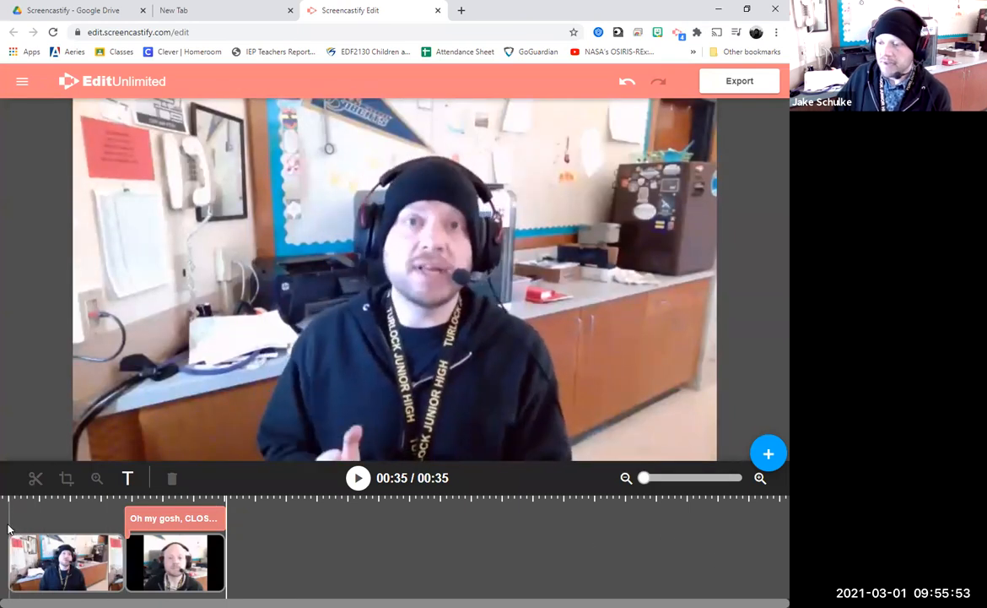
{"action": "left_click", "coordinate": [9, 529]}
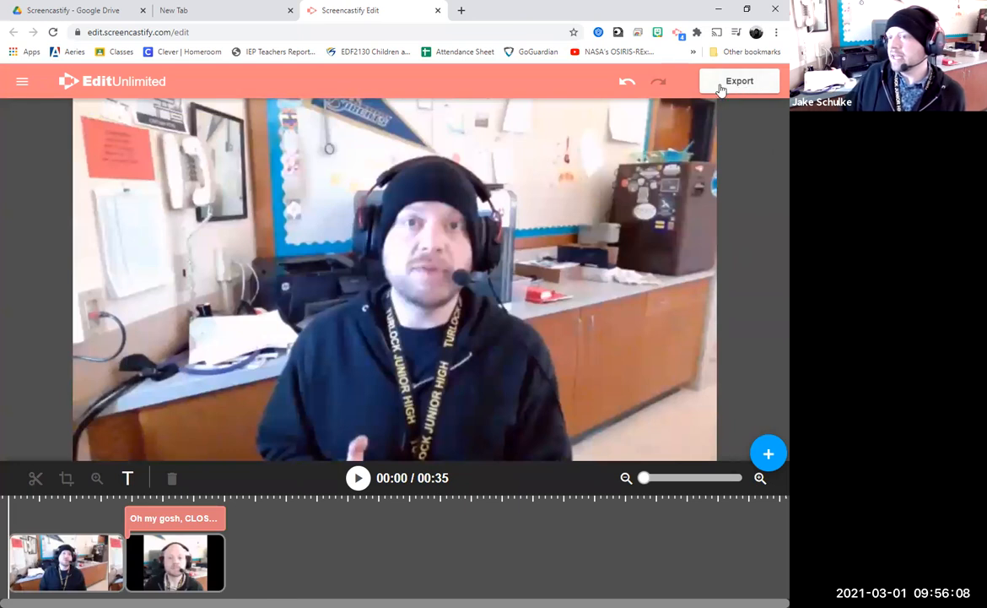
Step: Export the video to Google Drive, naming it with the teacher's title and surname followed by "Catapult Presentation"
{"action": "left_click", "coordinate": [735, 86]}
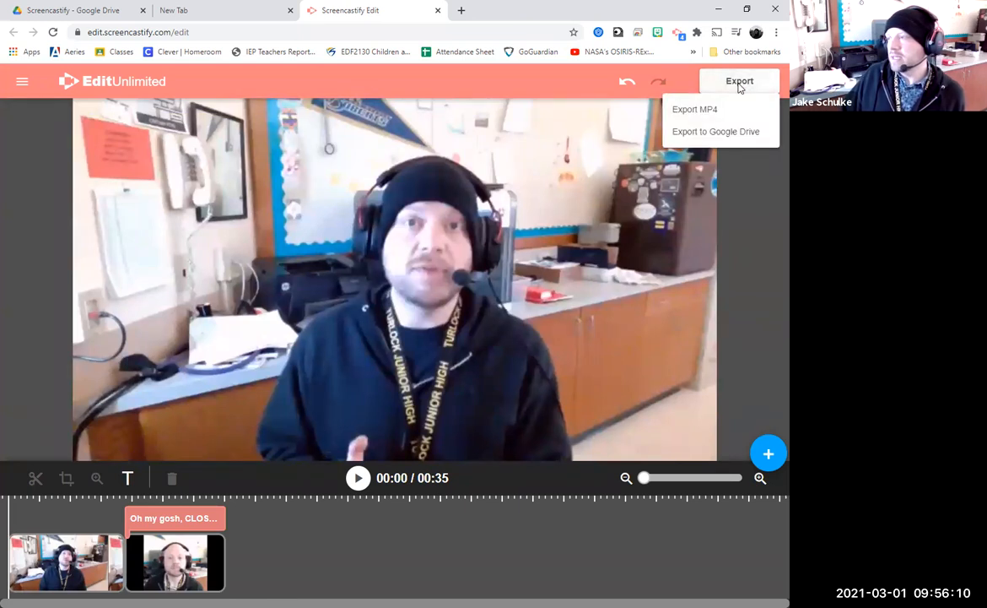
{"action": "left_click", "coordinate": [716, 132]}
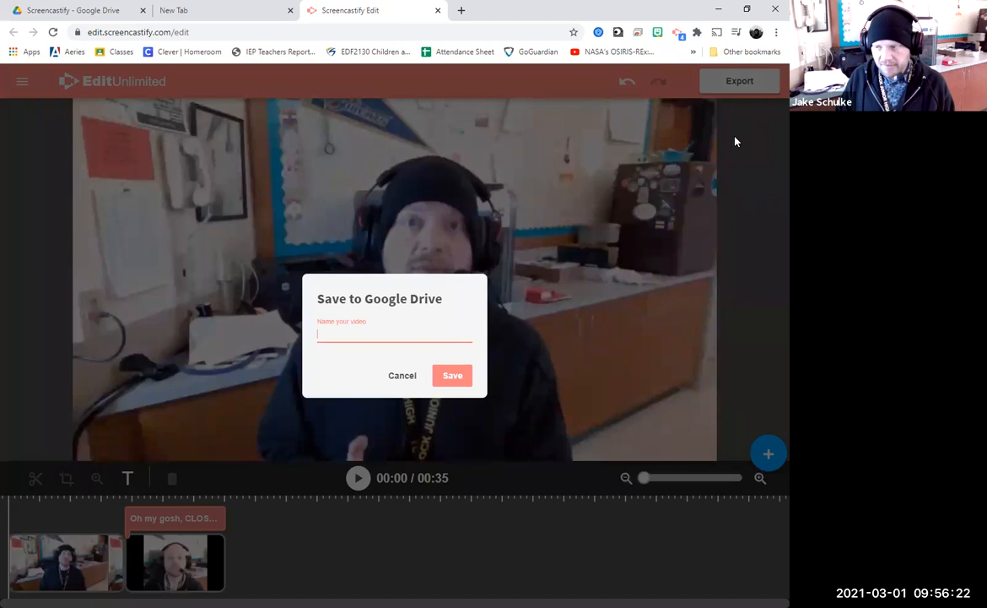
{"action": "type", "text": "atapilt Presentaion"}
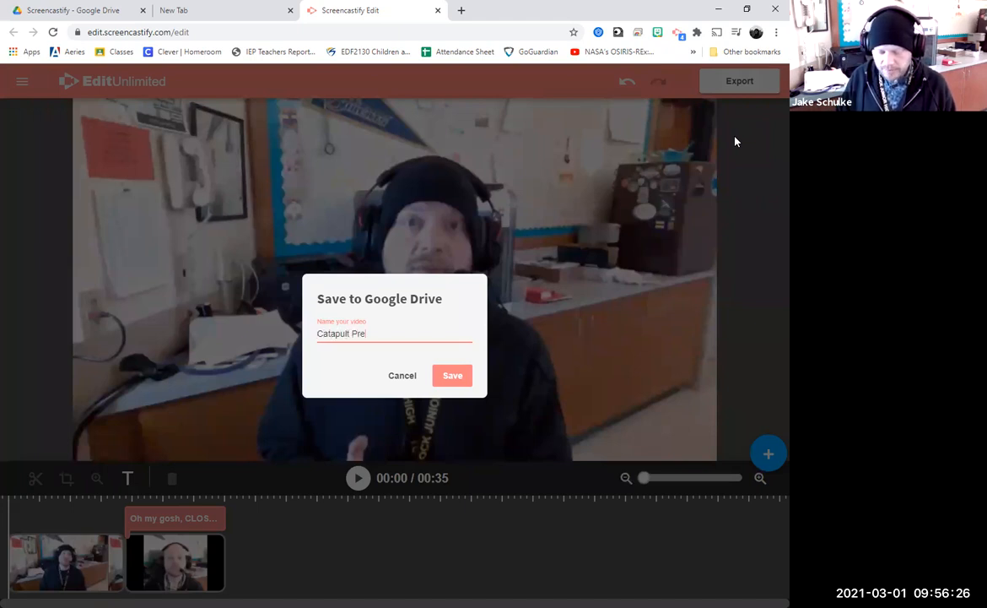
{"action": "type", "text": "tion"}
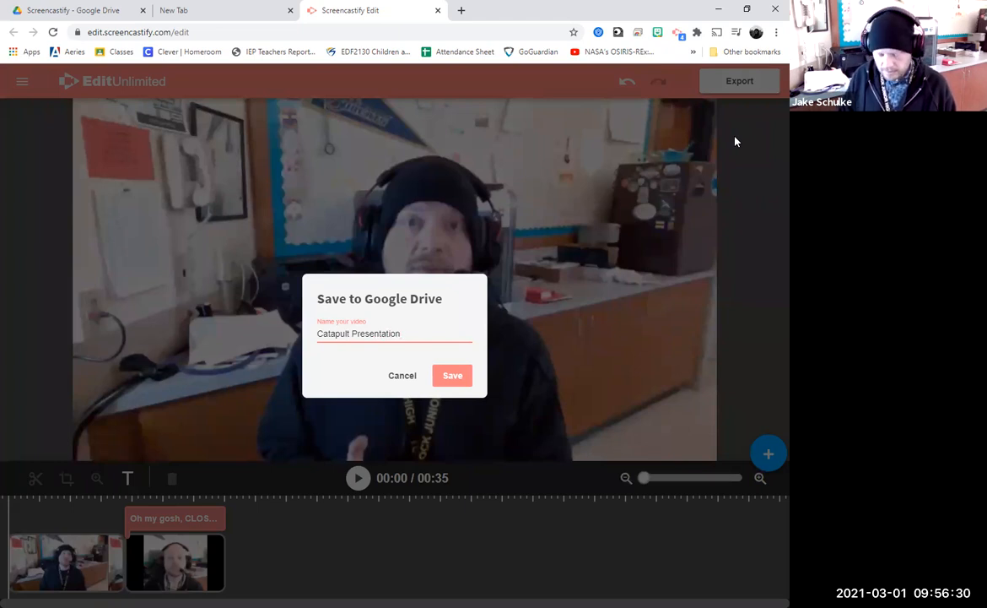
{"action": "key", "text": "Home"}
{"action": "type", "text": "Mr. Schulke"}
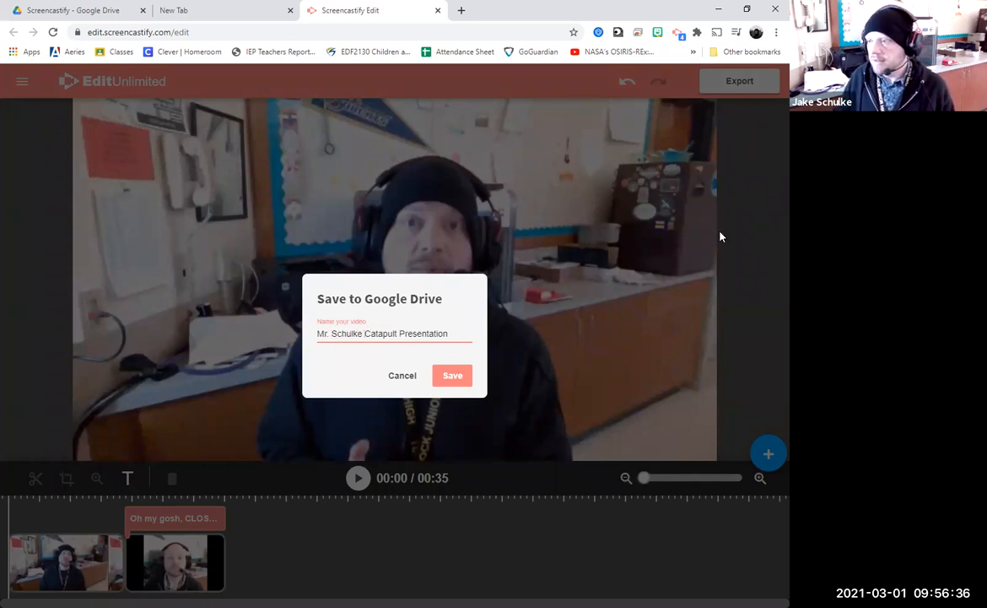
{"action": "left_click", "coordinate": [454, 374]}
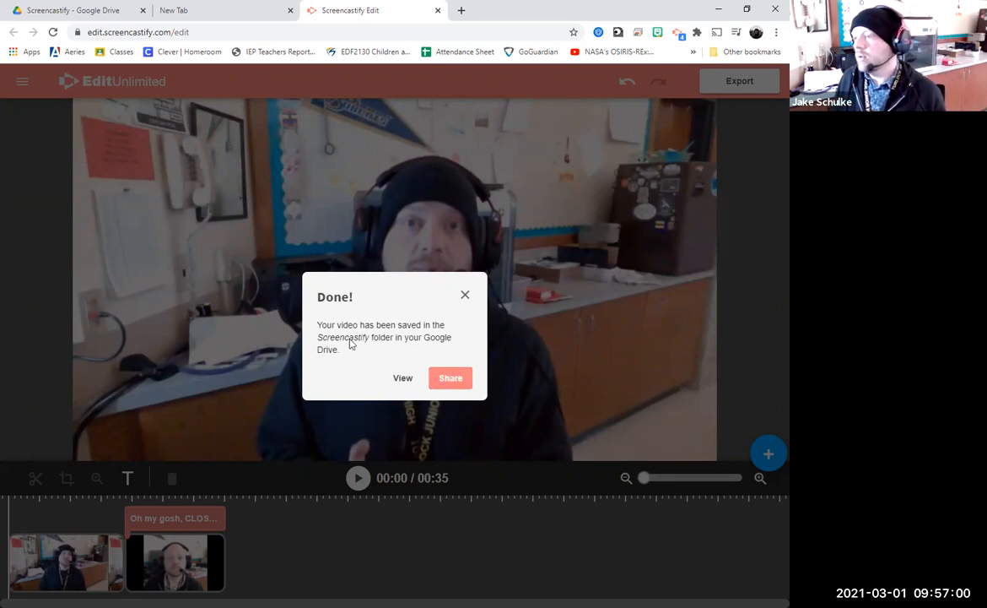
Step: View the exported video with sound, skip to about its midpoint and pause at 00:21 once the text overlay plays
{"action": "left_click", "coordinate": [405, 381]}
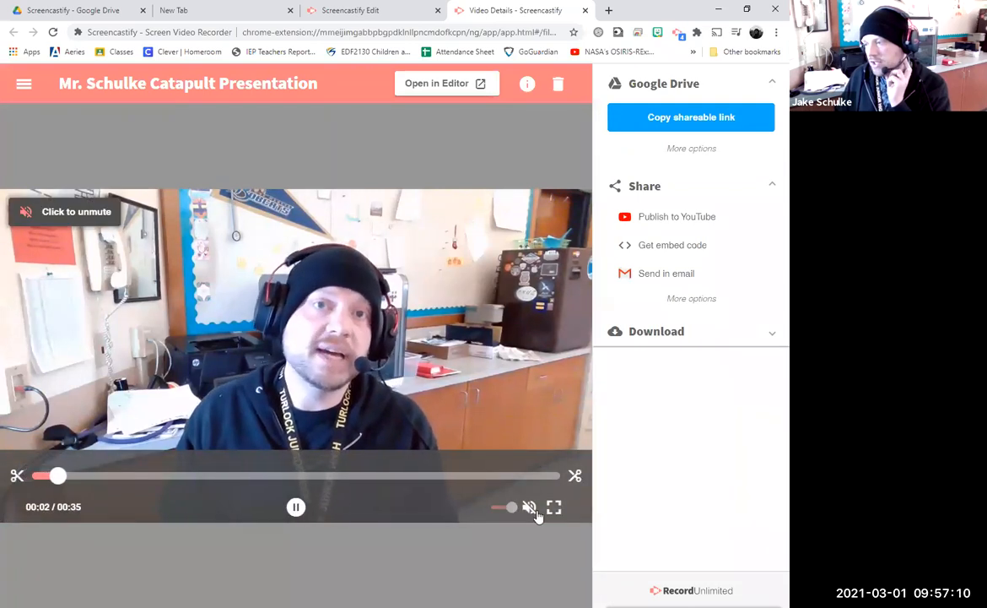
{"action": "left_click", "coordinate": [530, 509]}
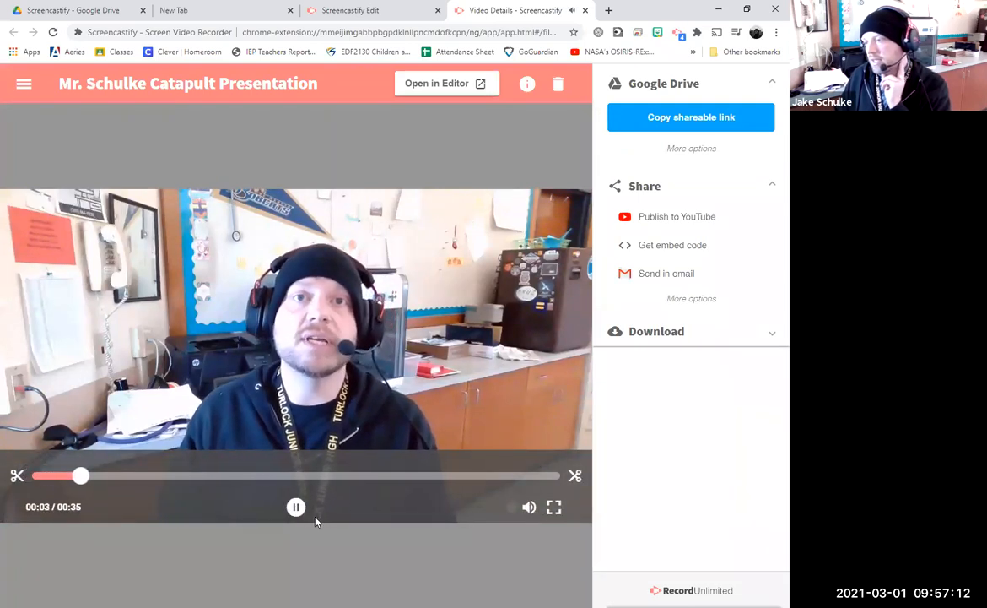
{"action": "left_click", "coordinate": [299, 475]}
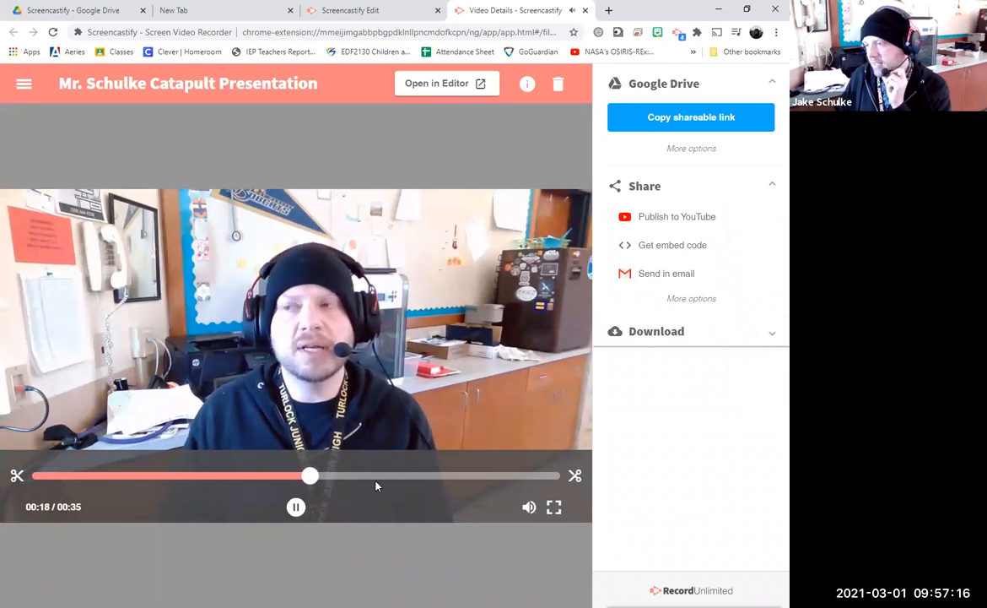
{"action": "left_click", "coordinate": [295, 507]}
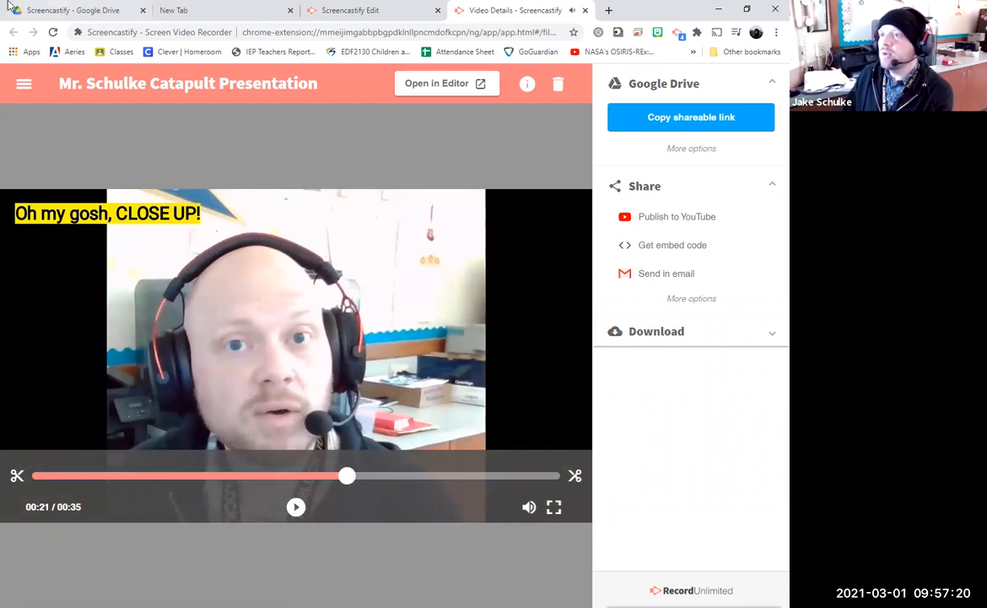
Step: Switch to Google Drive, open the Screencastify folder from My Drive and select the newly exported Catapult Presentation video
{"action": "left_click", "coordinate": [53, 13]}
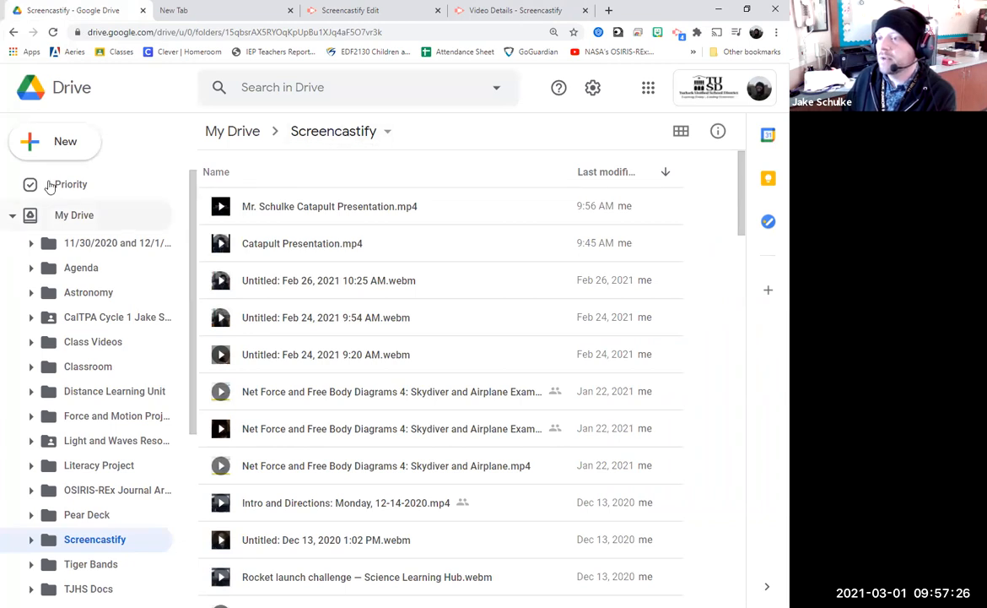
{"action": "left_click", "coordinate": [61, 94]}
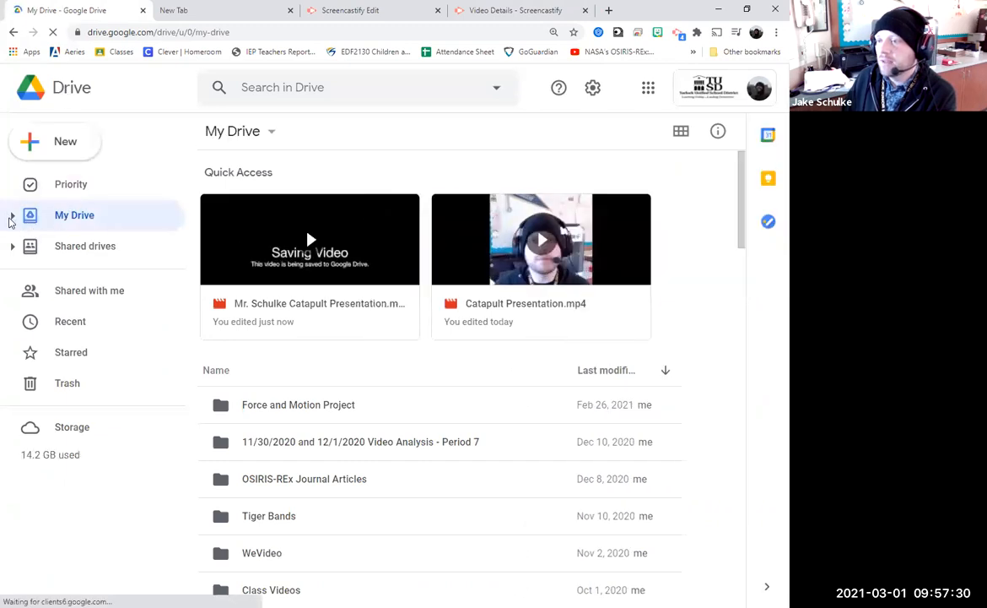
{"action": "scroll", "coordinate": [343, 413], "scroll_direction": "down", "scroll_amount": 3}
{"action": "scroll", "coordinate": [343, 413], "scroll_direction": "down", "scroll_amount": 2}
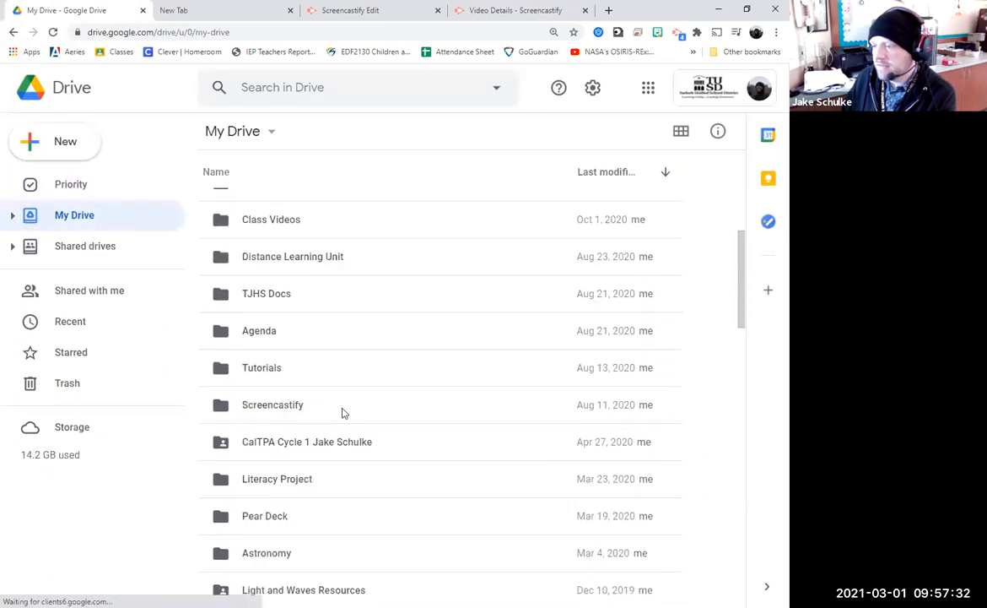
{"action": "double_click", "coordinate": [282, 408]}
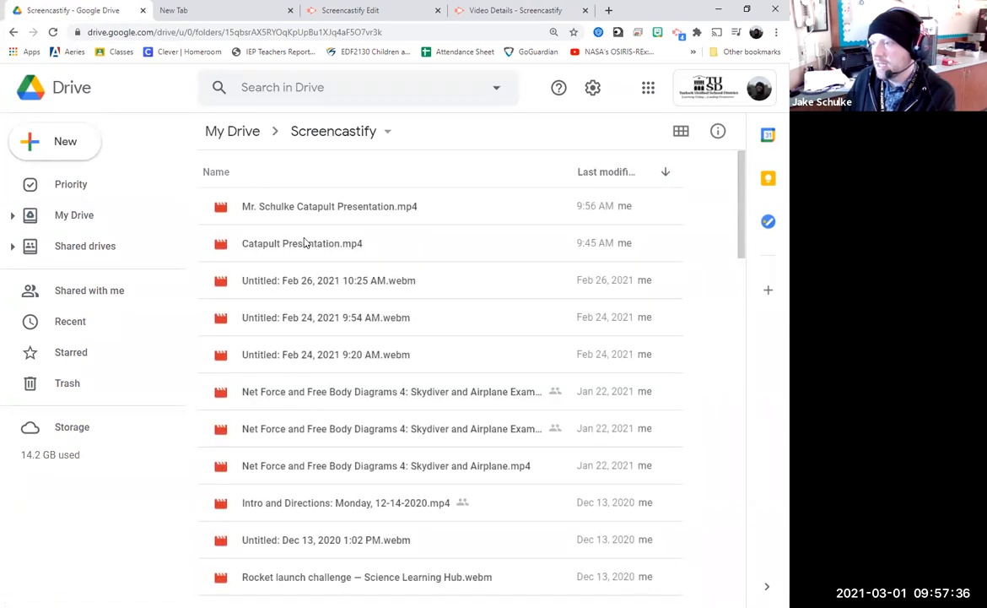
{"action": "left_click", "coordinate": [335, 213]}
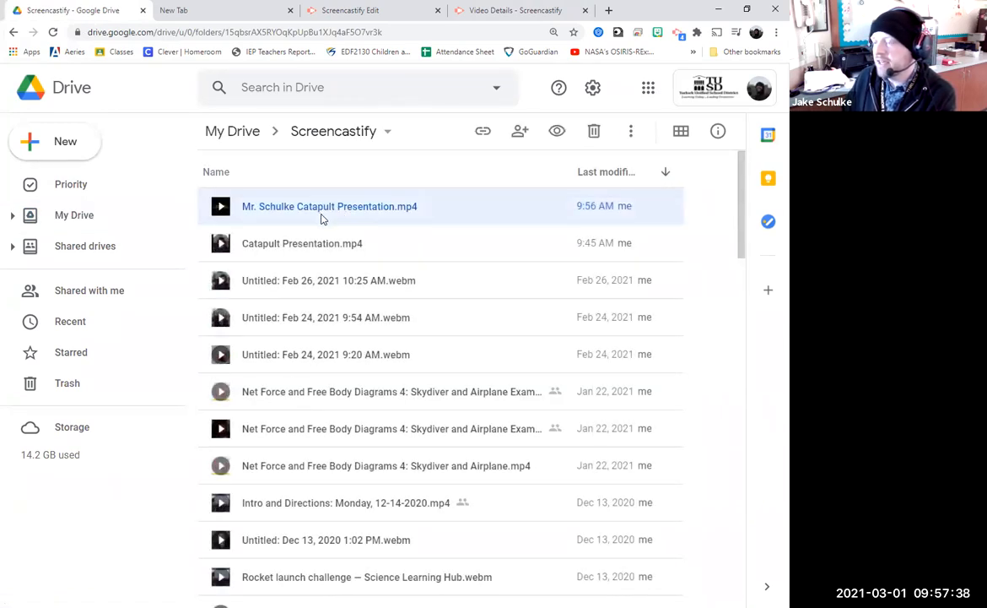